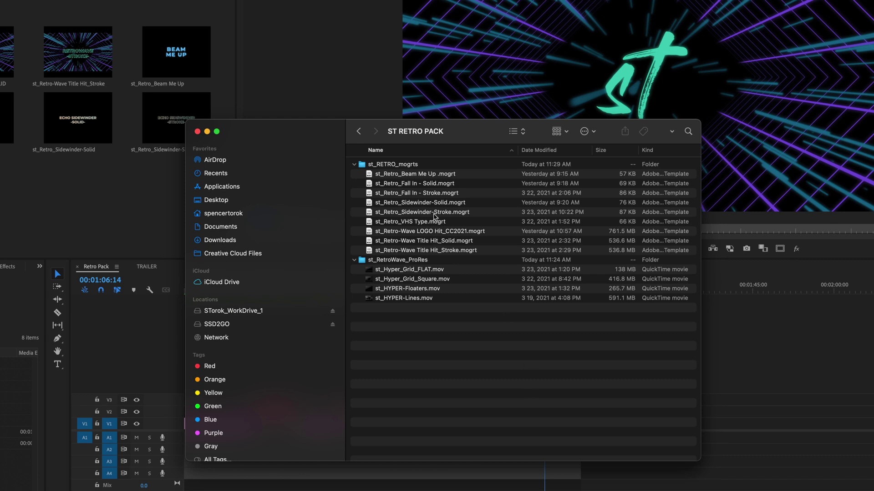
Import the st_RetroWave_ProRes folder into the RETRO PACK Premiere Pro project and show the clips in its bin.
left_click(467, 233)
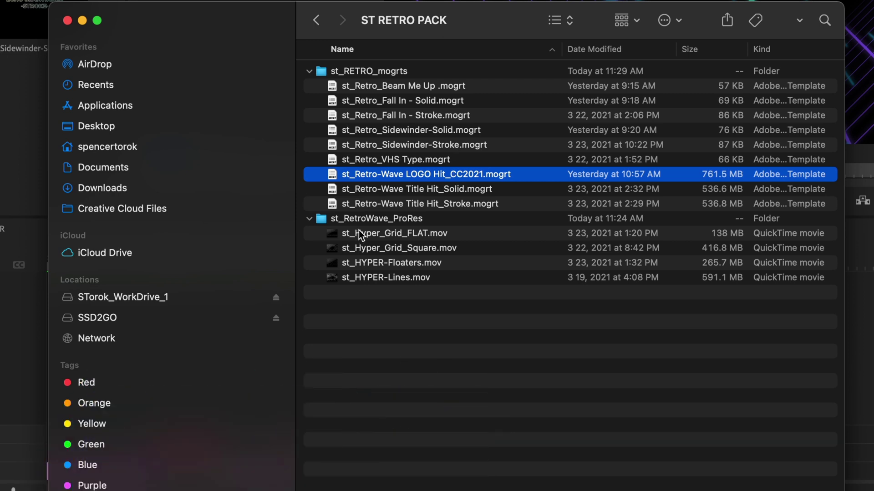
left_click(377, 220)
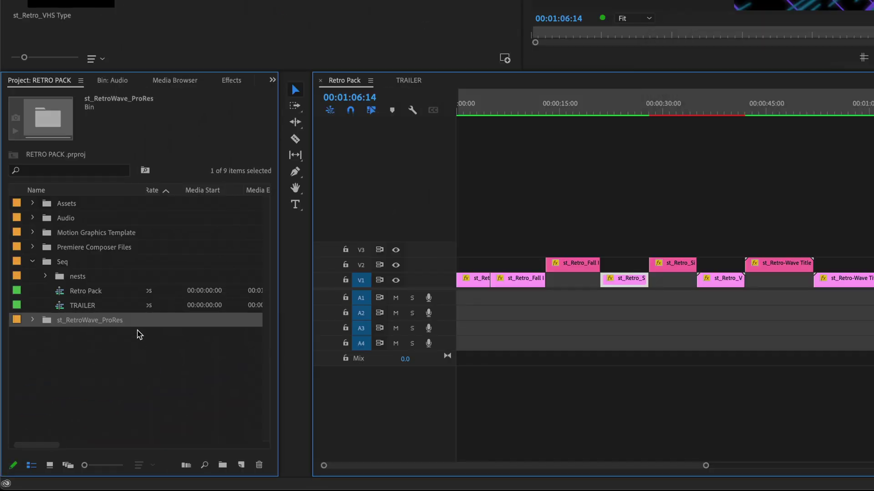
left_click(33, 319)
Create a new sequence from the four clips in the st_RetroWave_ProRes bin.
left_click(80, 339)
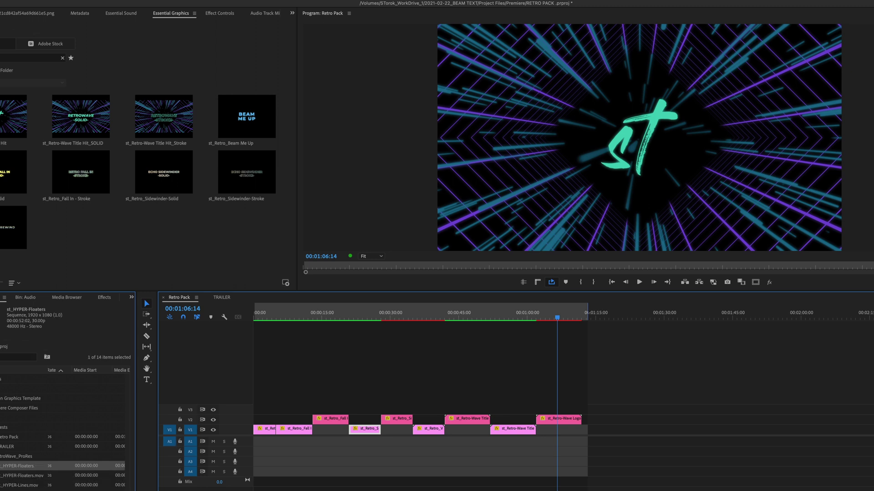
left_click(336, 379)
key("equal")
key("equal")
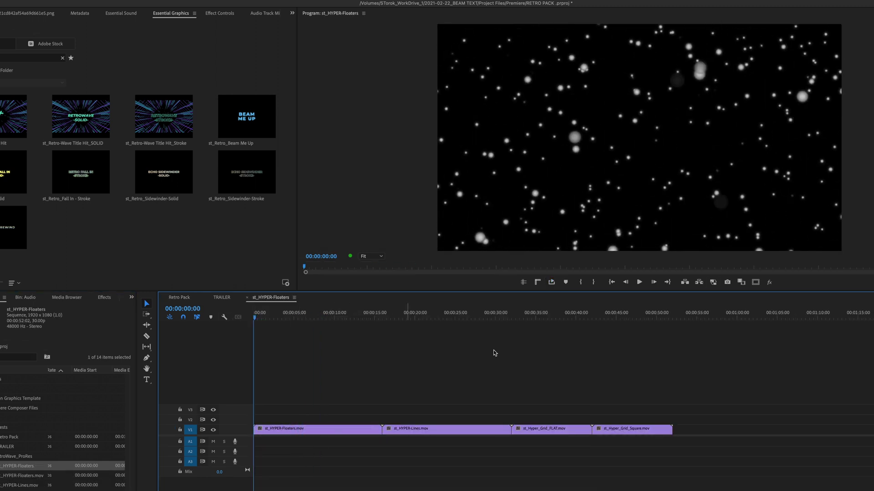
Move the four ProRes clips up to V2 and place the videoblocks light-leaks video from Finder beneath them on V1.
left_click_drag(698, 394, 277, 419)
left_click(282, 401)
left_click(758, 490)
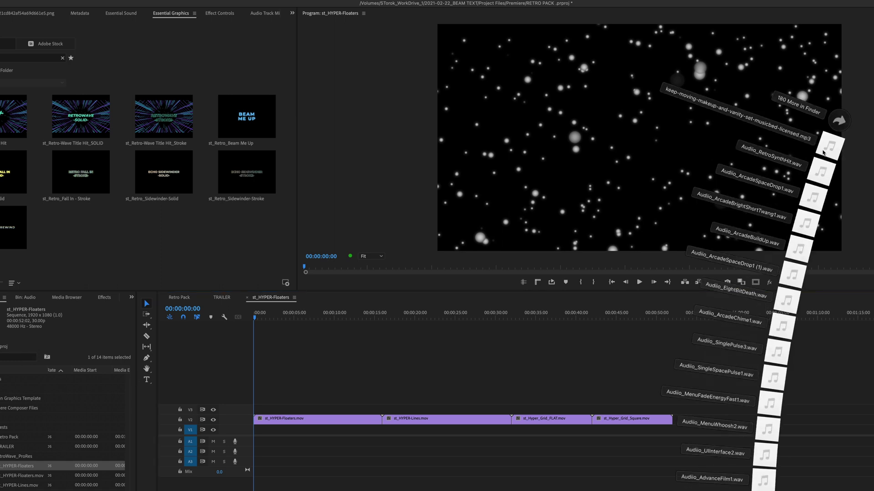
left_click(840, 122)
key("super+grave")
left_click(665, 391)
key("space")
Preview the floaters, lines and grid overlays over the light-leaks footage, shifting that footage under each overlay.
key("space")
left_click_drag(668, 391, 272, 430)
left_click(301, 314)
key("space")
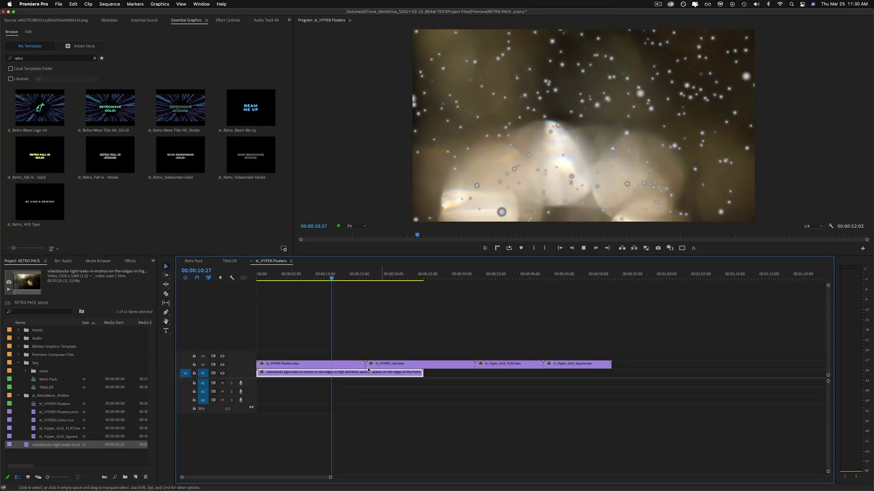
key("space")
left_click_drag(381, 373, 472, 378)
left_click_drag(417, 278, 504, 277)
left_click_drag(494, 375, 606, 378)
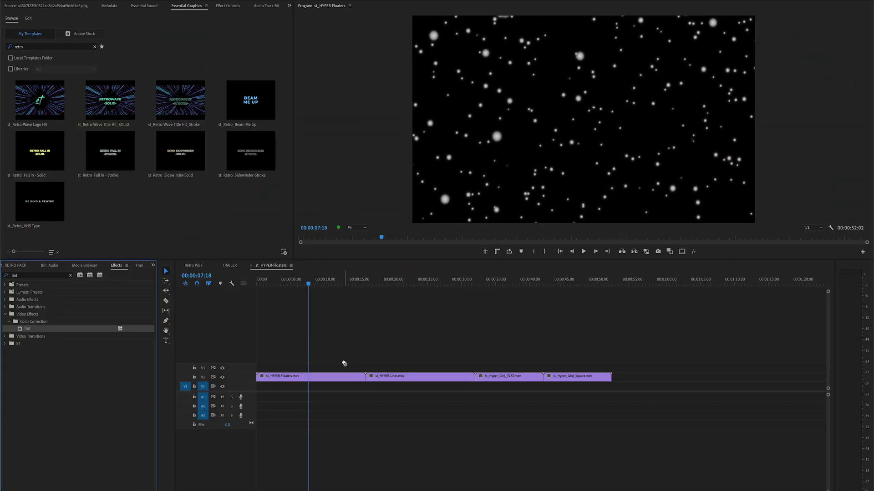
Apply the Tint effect to the st_HYPER-Floaters clip and set Map White To to blue-violet.
left_click_drag(345, 363, 334, 376)
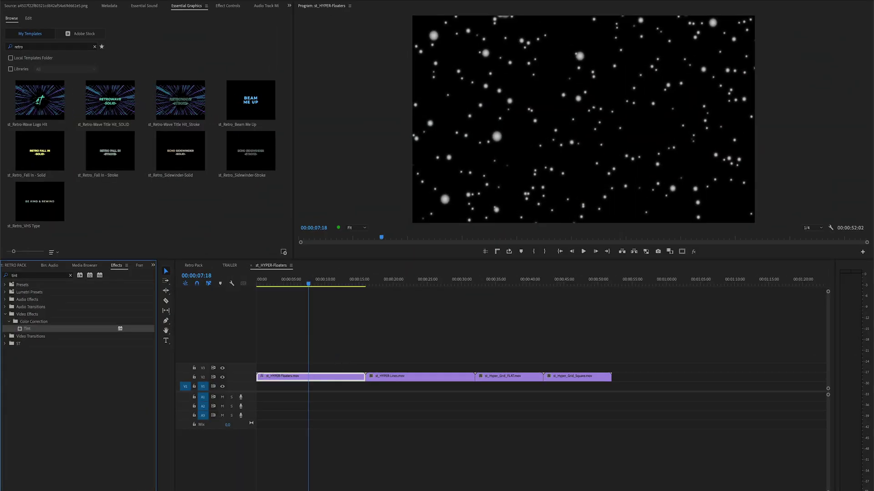
left_click(225, 5)
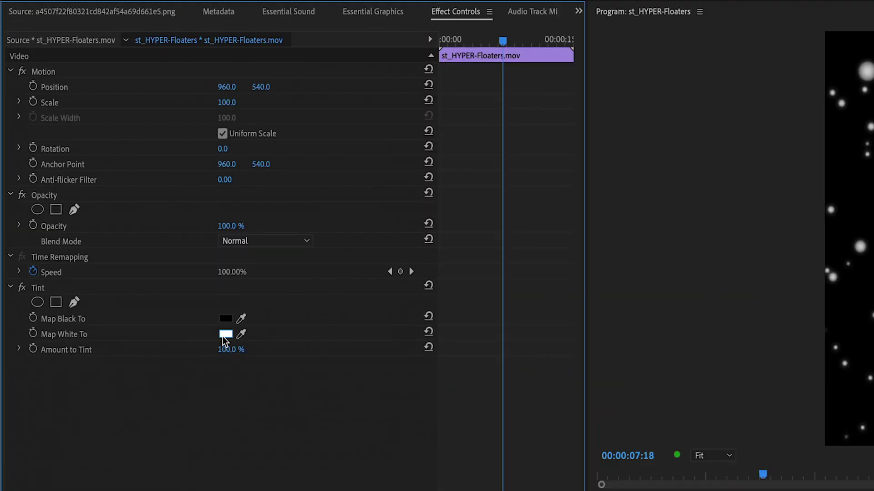
left_click(223, 336)
mouse_move(506, 307)
left_mouse_down()
mouse_move(540, 329)
mouse_move(494, 350)
mouse_move(502, 368)
left_mouse_up()
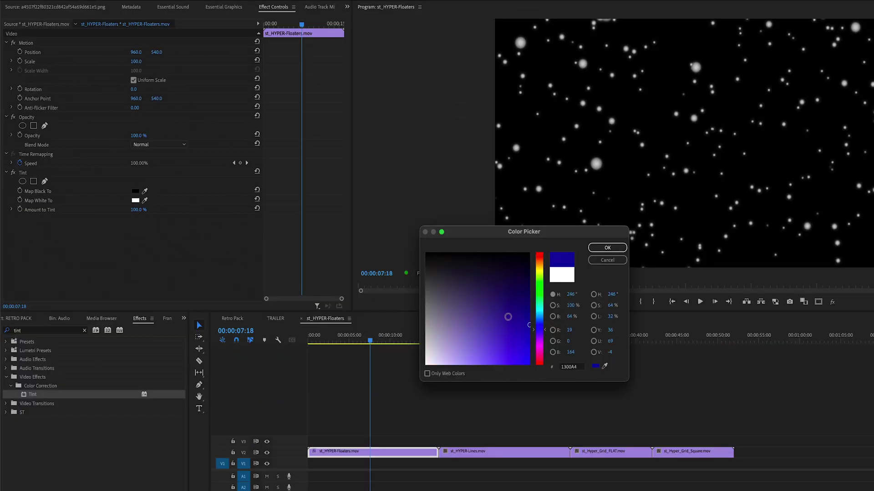
left_click(596, 249)
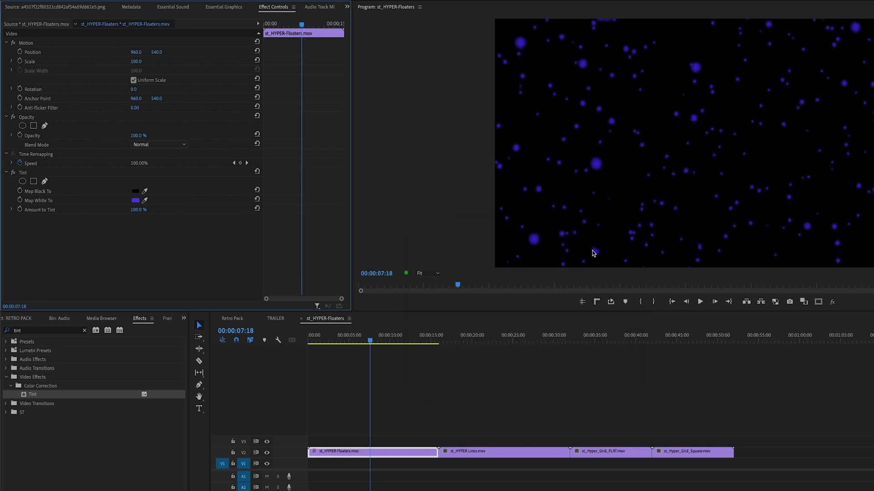
Copy the Tint effect from the floaters clip and paste it onto the st_Hyper_Grid_Square clip.
left_click(31, 175)
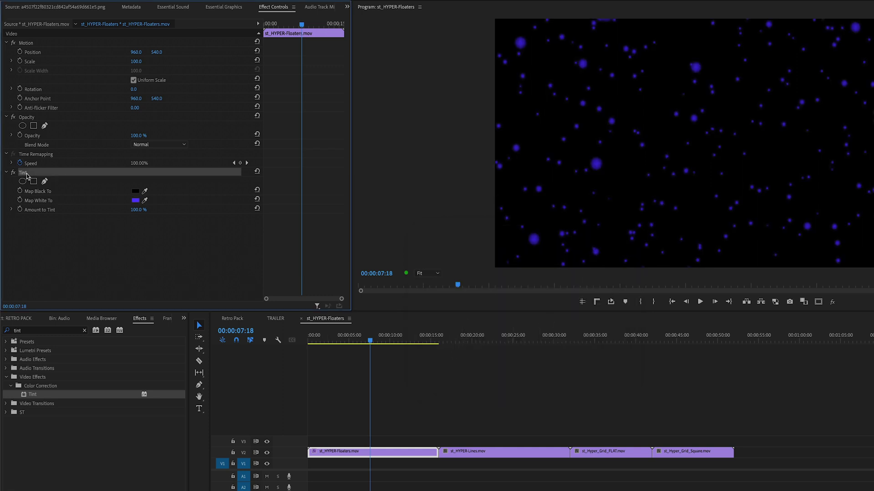
left_click(681, 339)
left_click(692, 450)
key("ctrl+v")
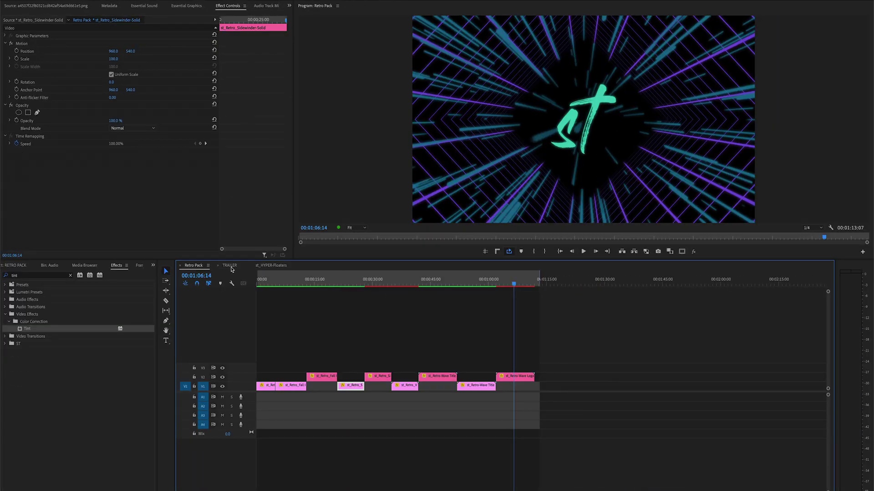
In the TRAILER sequence, compare the lower Hyper_Grid_FLAT clip's glow with its Gaussian Blur switched off and on.
left_click(230, 267)
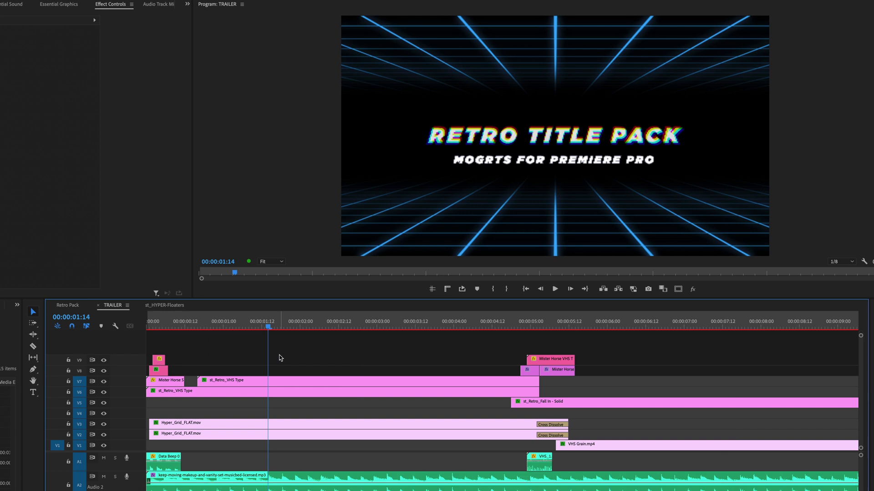
left_click(347, 436)
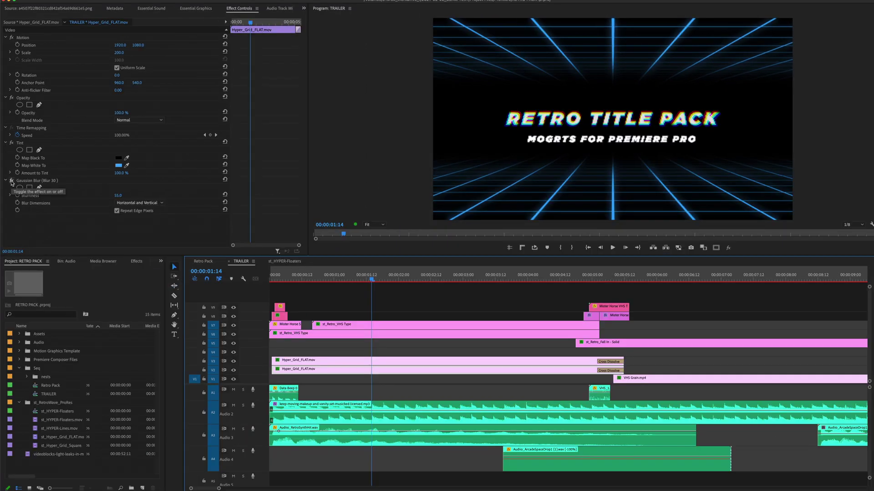
left_click(11, 181)
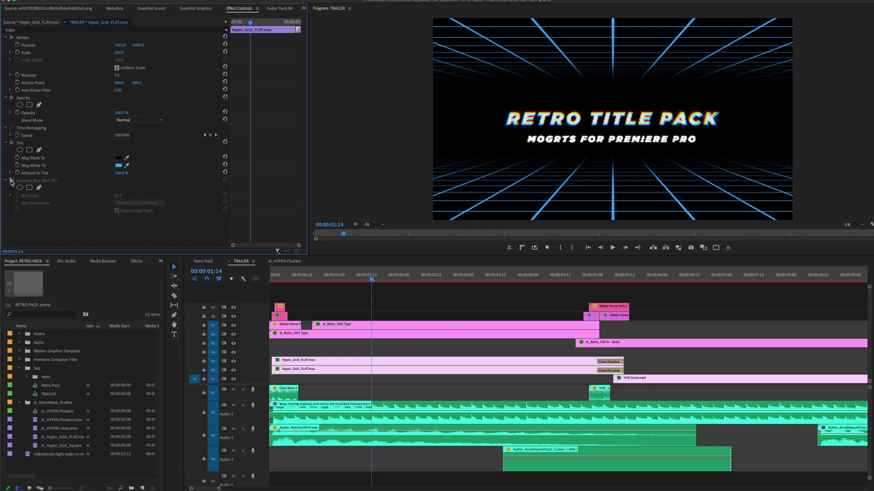
left_click(323, 367)
key("ctrl+z")
left_click(312, 372)
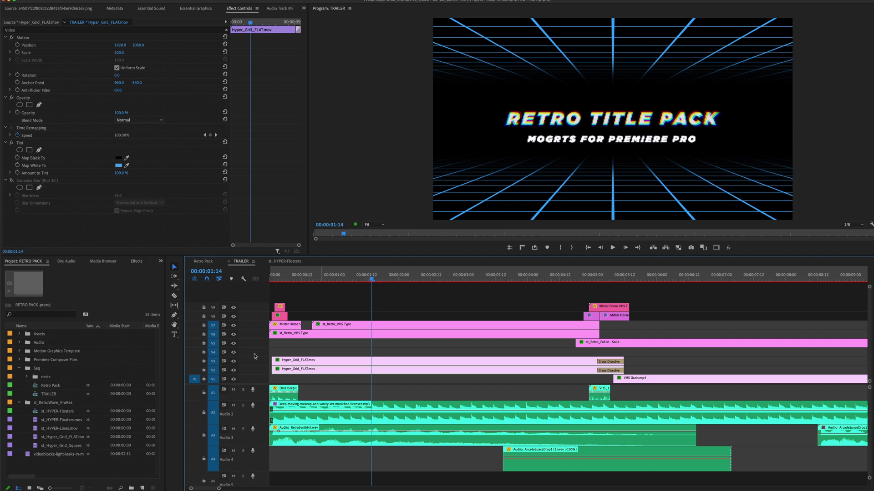
left_click(12, 181)
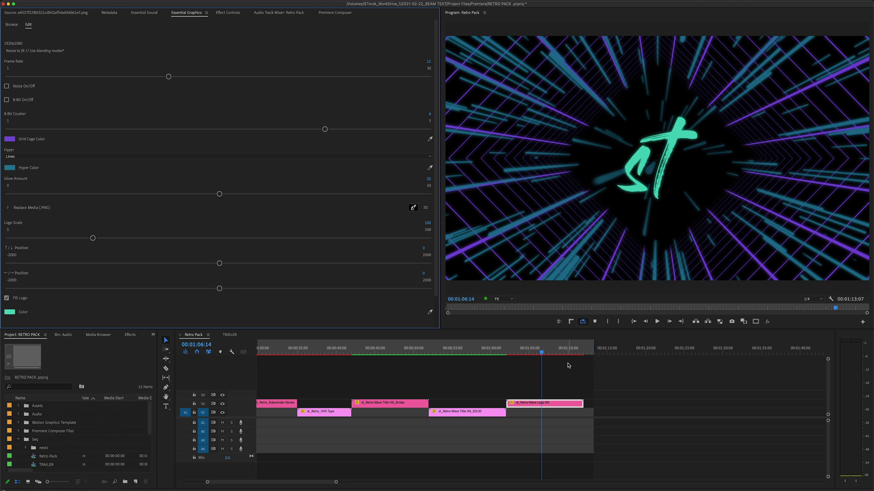
Try the Bubbles option for Hyper on the Retro-Wave Logo Hit clip and return it to Lines.
left_click(27, 156)
left_click(27, 161)
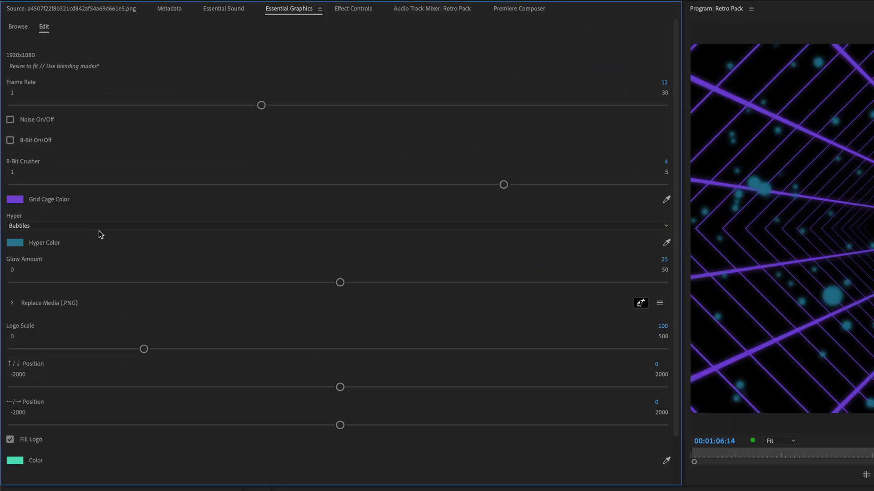
left_click(97, 227)
left_click(40, 247)
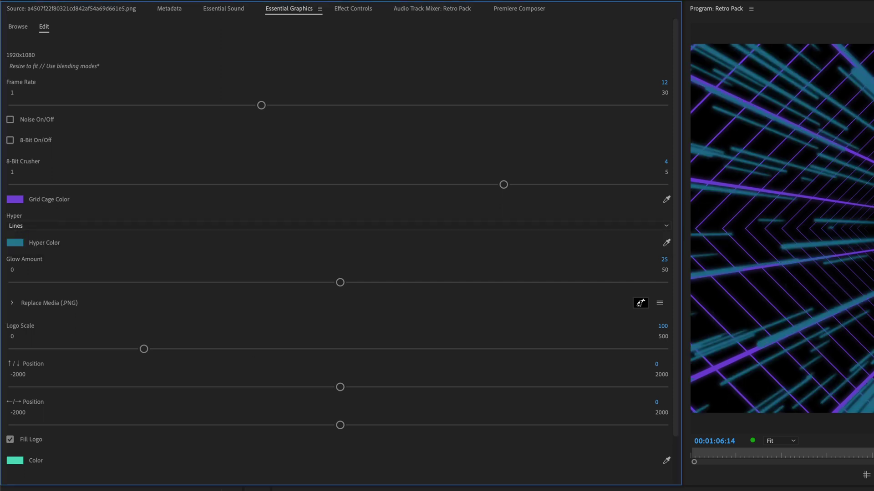
Try the logo hit's Noise and 8-Bit options, leaving both off with 8-Bit Crusher at 5.
left_click(36, 121)
left_click(11, 142)
left_click(11, 120)
Set the logo hit's Glow Amount to 0.
scroll(671, 269, "down", 1)
scroll(672, 269, "down", 1)
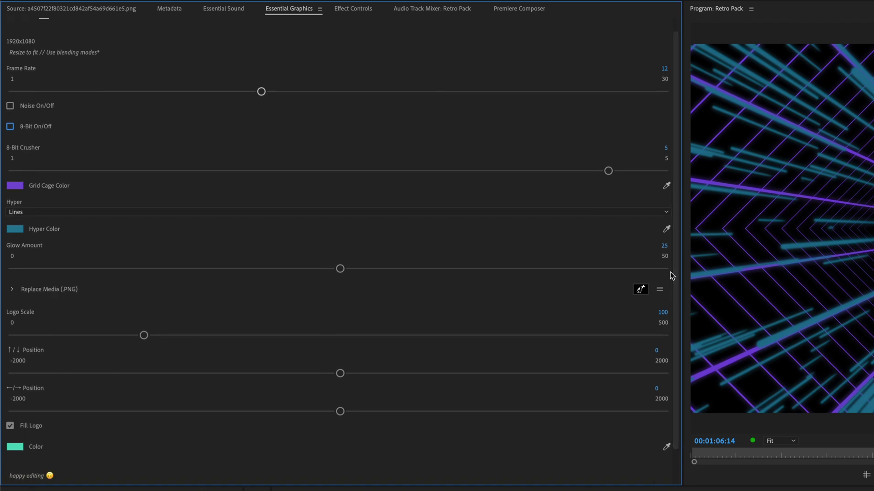
left_click_drag(340, 269, 13, 269)
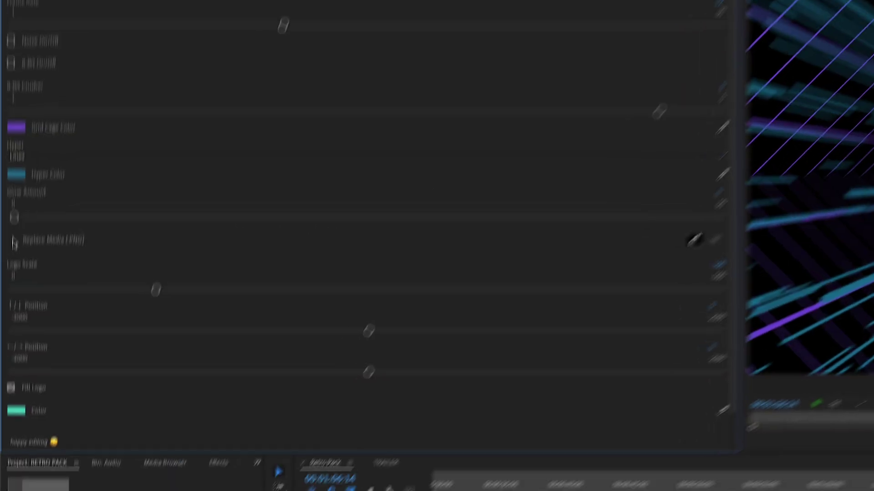
Replace the logo hit's PNG media with the upside-down smiley image from the Downloads folder.
scroll(78, 221, "down", 3)
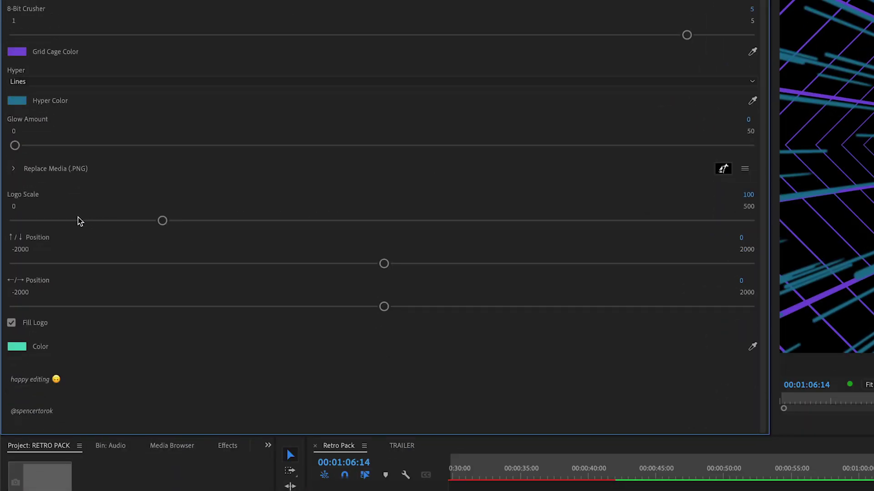
left_click(15, 170)
scroll(224, 244, "down", 5)
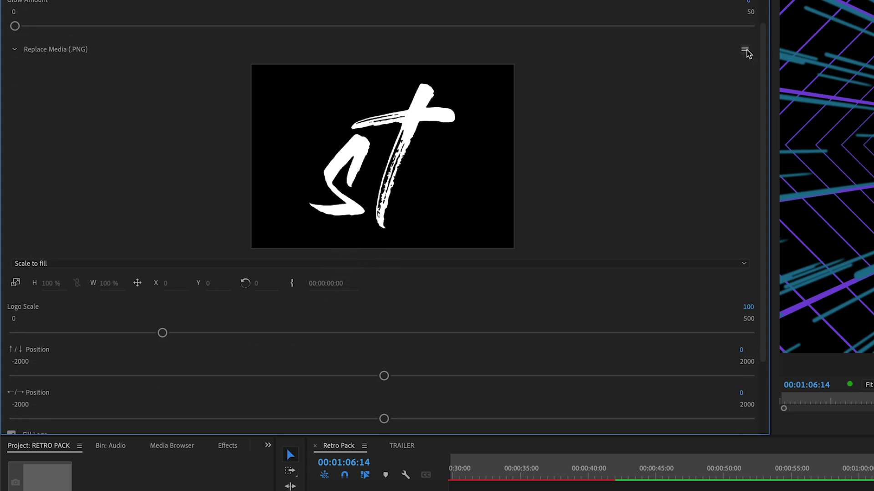
left_click(744, 50)
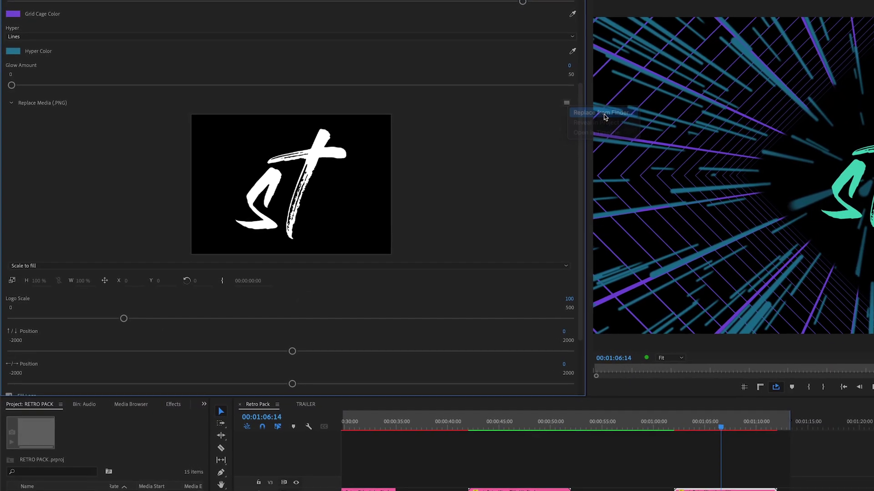
left_click(604, 114)
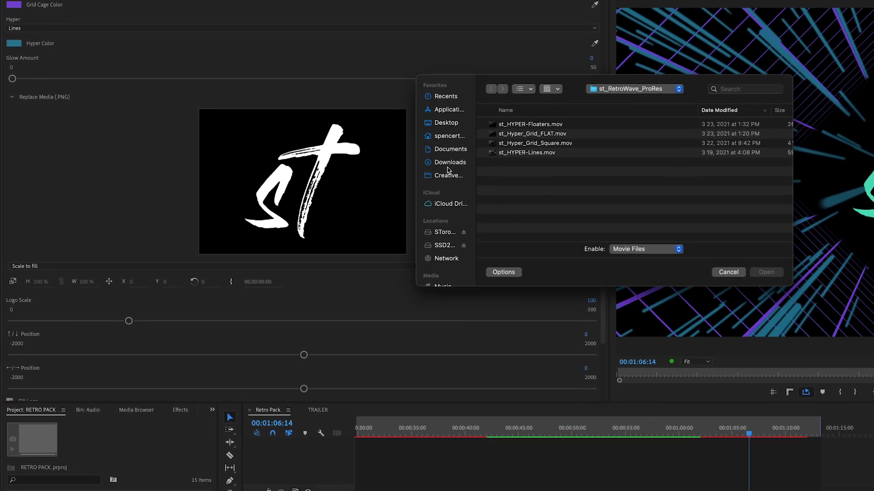
left_click(449, 163)
double_click(523, 120)
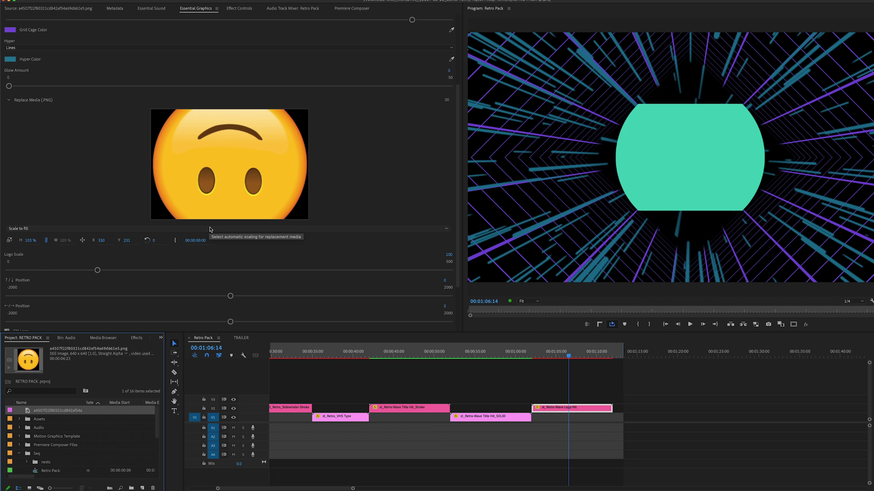
Try No scale for the replacement image and settle on Scale to fit.
left_click(209, 228)
left_click(31, 258)
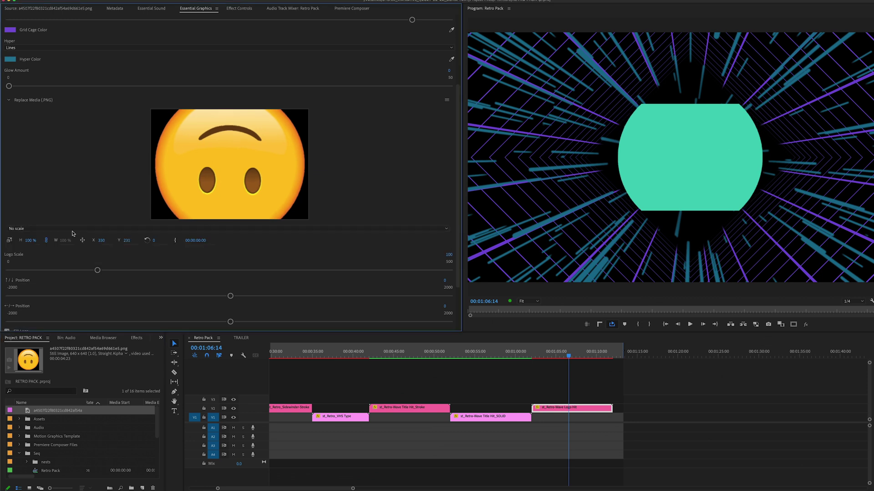
left_click(25, 252)
left_click(73, 229)
left_click(32, 245)
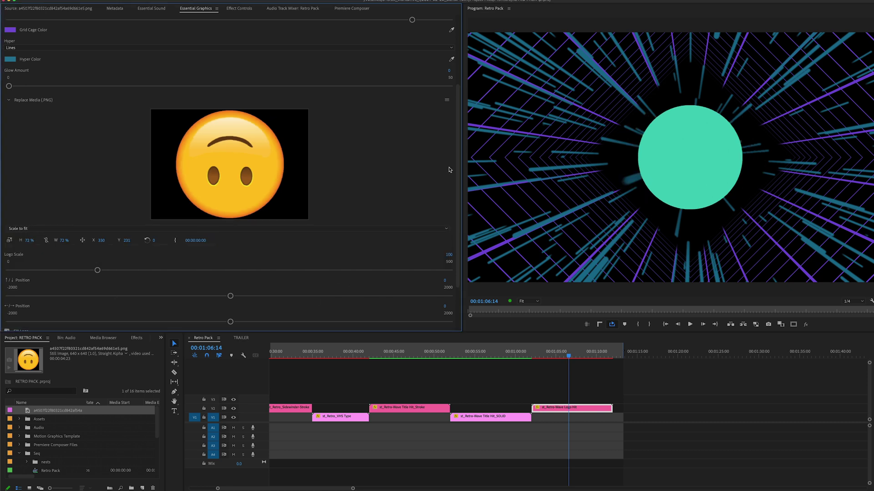
Reduce the Logo Scale to about 98 and try moving the logo vertically, returning its position to 0.
scroll(450, 171, "down", 3)
mouse_move(97, 203)
left_mouse_down()
mouse_move(121, 203)
mouse_move(47, 203)
mouse_move(95, 209)
left_mouse_up()
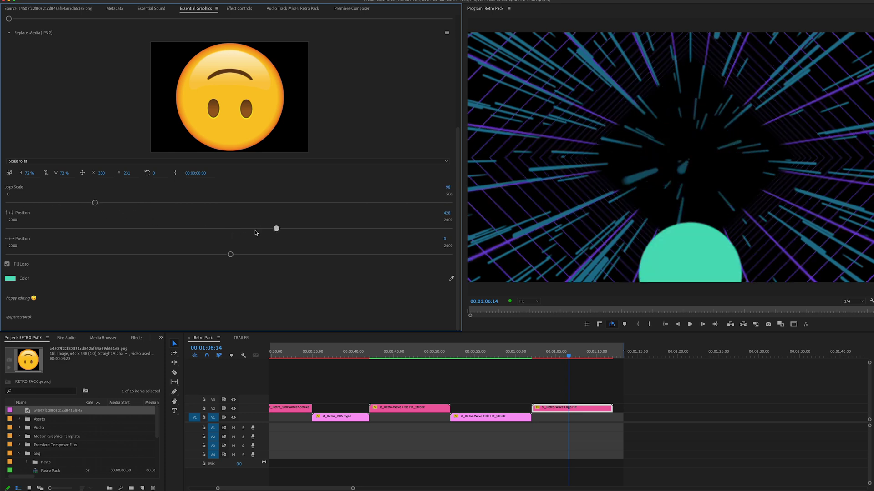
left_click_drag(242, 233, 231, 229)
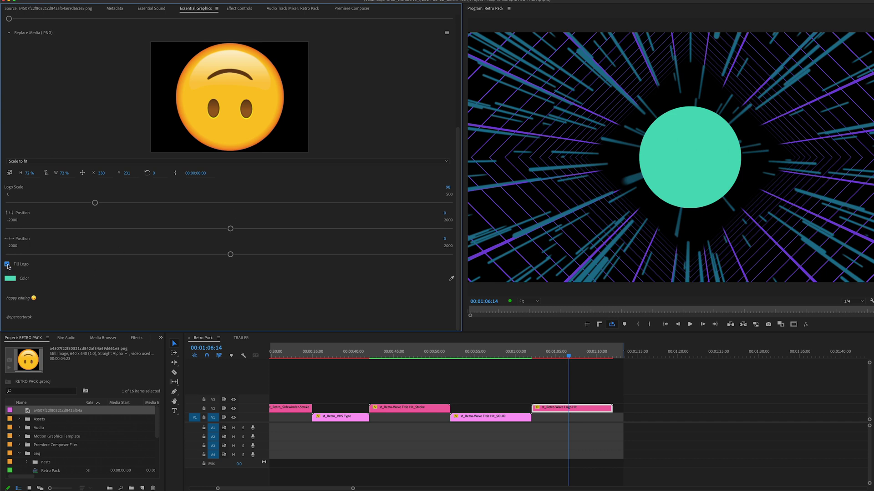
Turn off Fill Logo and set the Logo Scale to 52, checking the logo hit in playback.
left_click(7, 265)
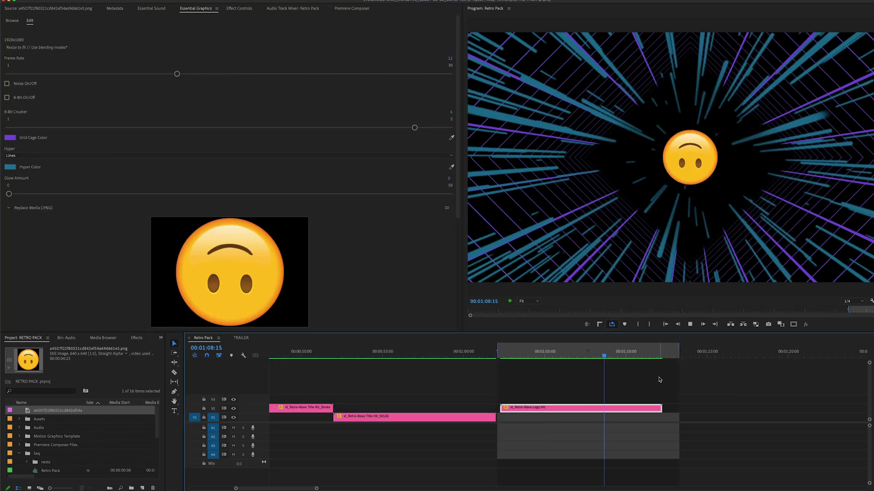
key("space")
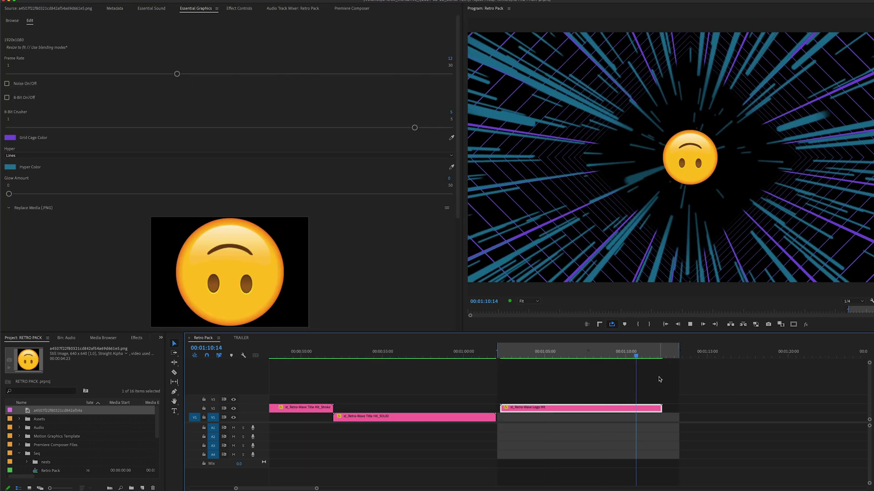
left_click_drag(459, 201, 444, 314)
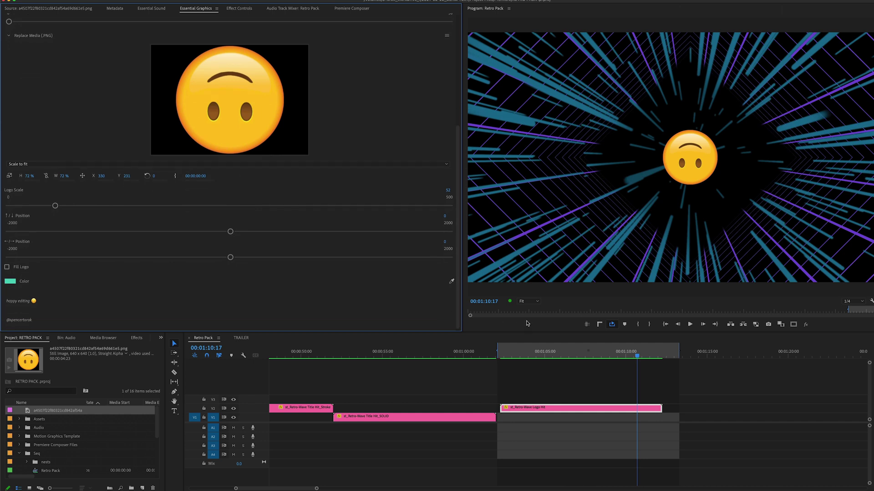
left_click_drag(458, 196, 452, 86)
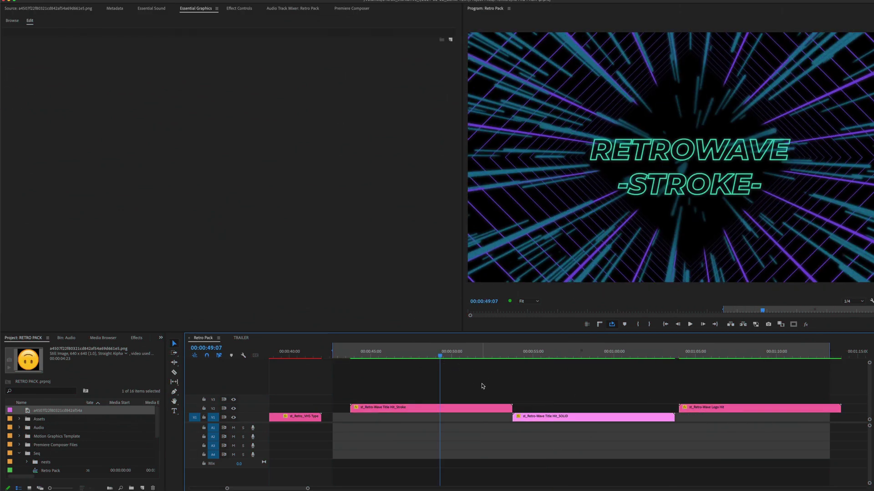
Examine the editable settings of the st_Retro-Wave Title Hit_Stroke and Title Hit_SOLID clips.
left_click(448, 408)
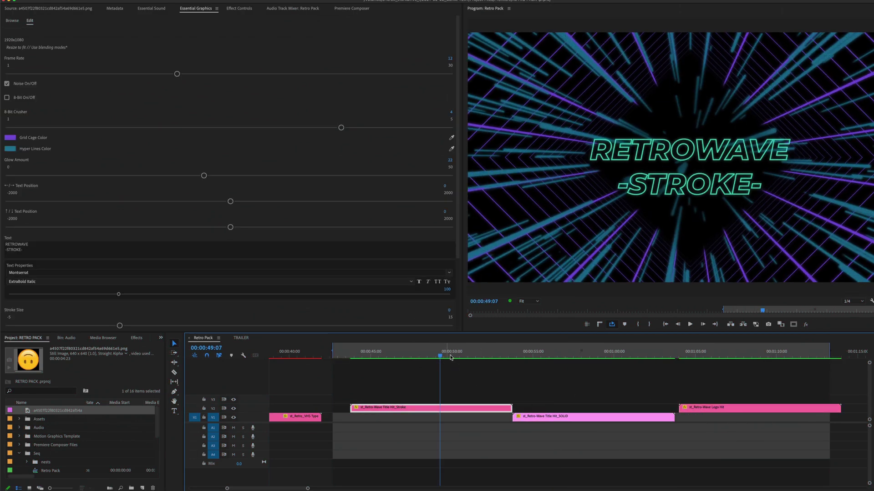
left_click(577, 356)
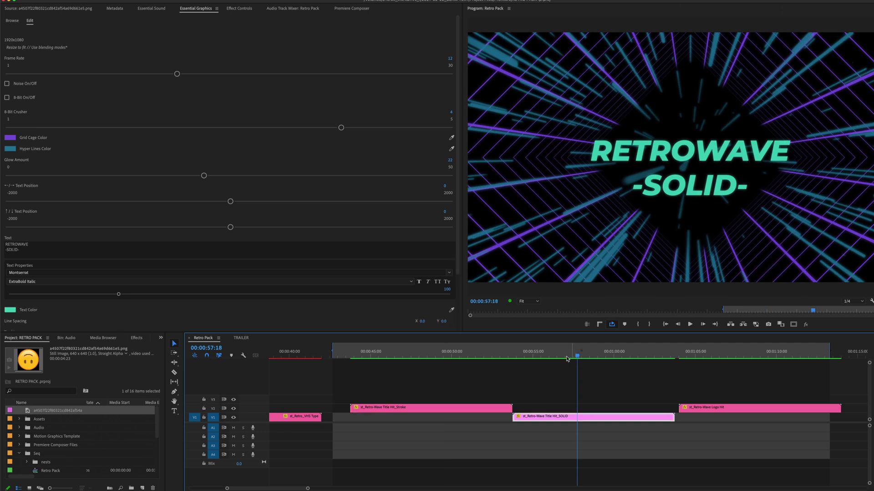
Turn on 8-Bit for the selected st_Retro-Wave Title Hit_SOLID clip and lower its 8-Bit Crusher.
left_click(459, 356)
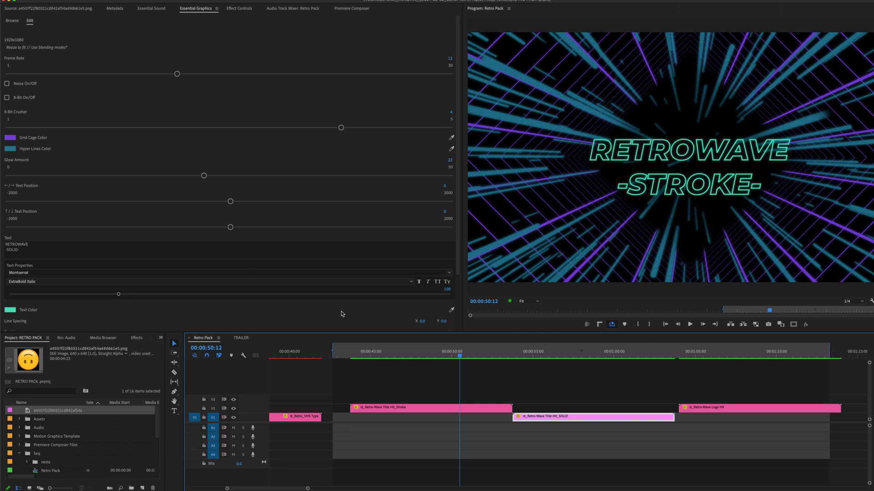
mouse_move(457, 190)
left_mouse_down()
mouse_move(457, 211)
mouse_move(457, 198)
left_mouse_up()
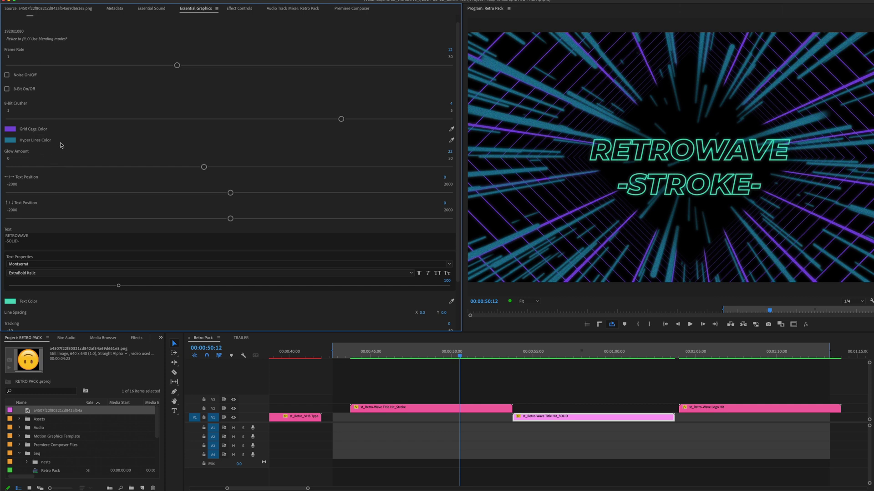
scroll(459, 155, "up", 1)
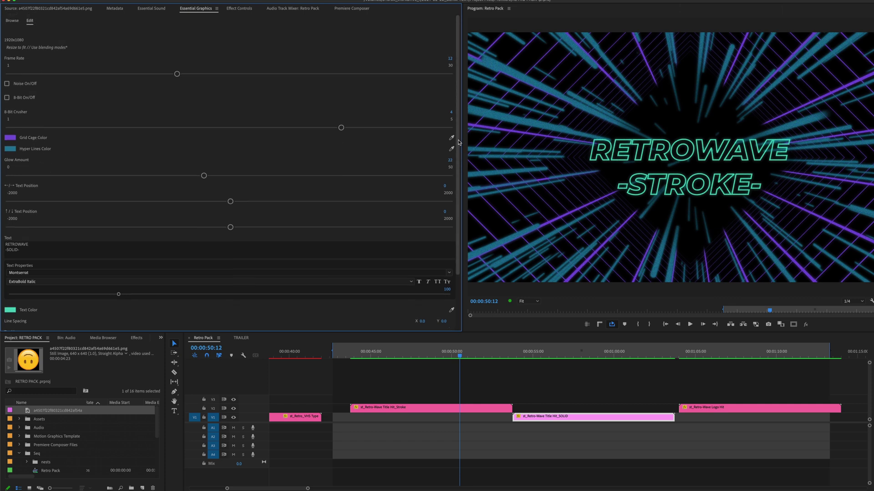
left_click(15, 97)
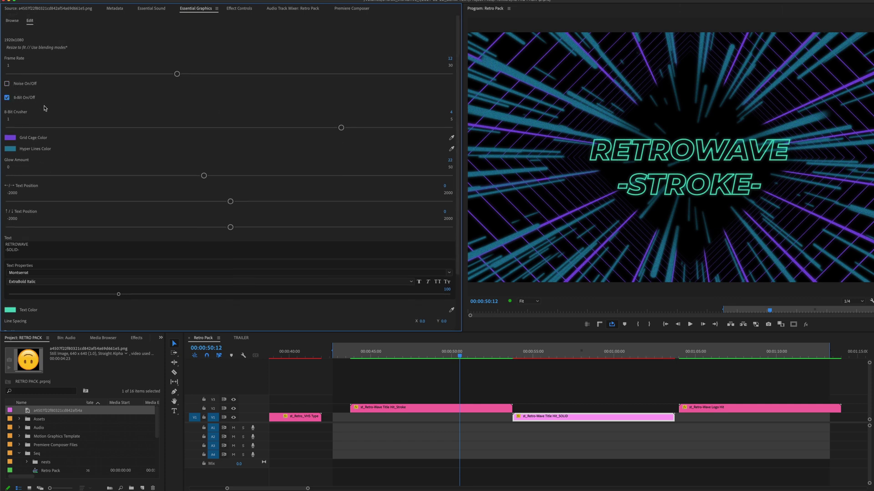
left_click_drag(341, 127, 175, 127)
left_click_drag(458, 267, 435, 169)
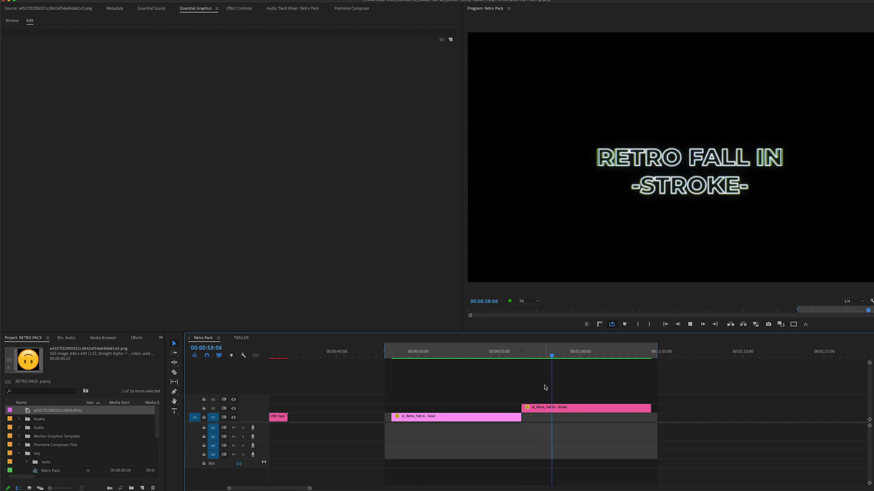
Try 8-Bit Crush and a stronger Blur on the st_Retro_Fall In - Stroke title.
key("space")
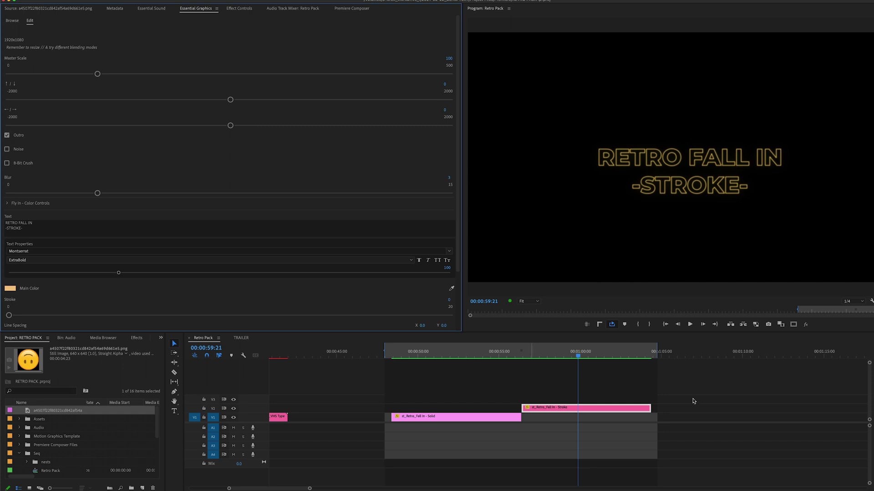
left_click_drag(629, 356, 635, 357)
left_click(6, 135)
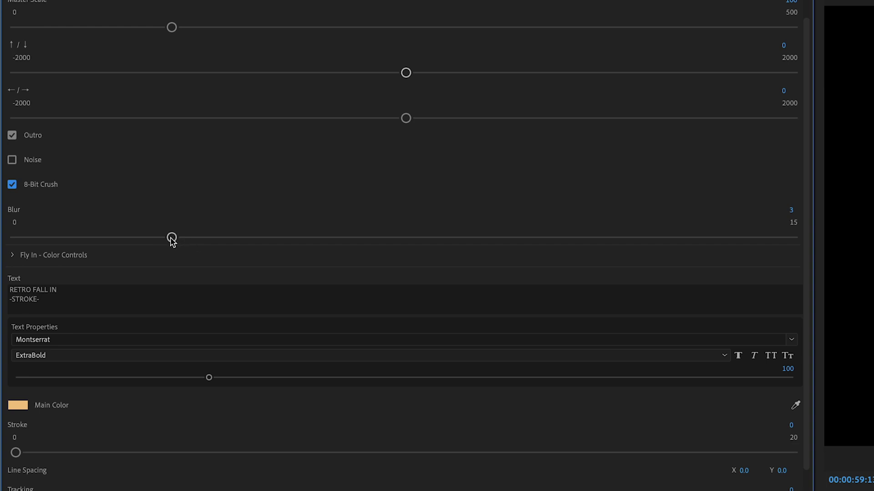
left_click_drag(172, 237, 395, 238)
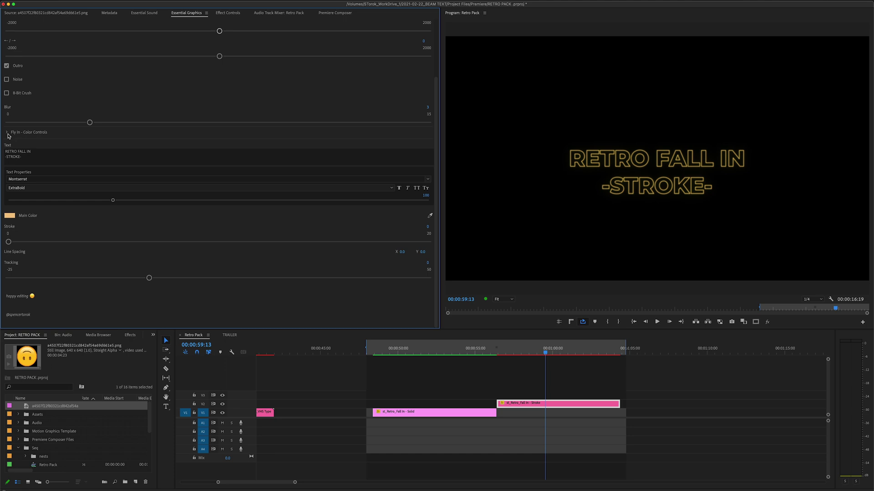
Set color 1 of the Fall In - Stroke title's Fly In colors to red (FF0000).
left_click(7, 133)
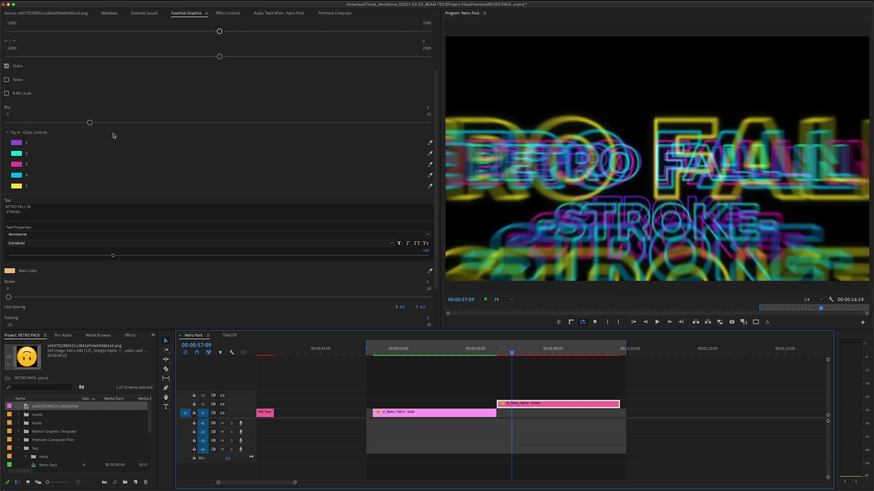
left_click(17, 142)
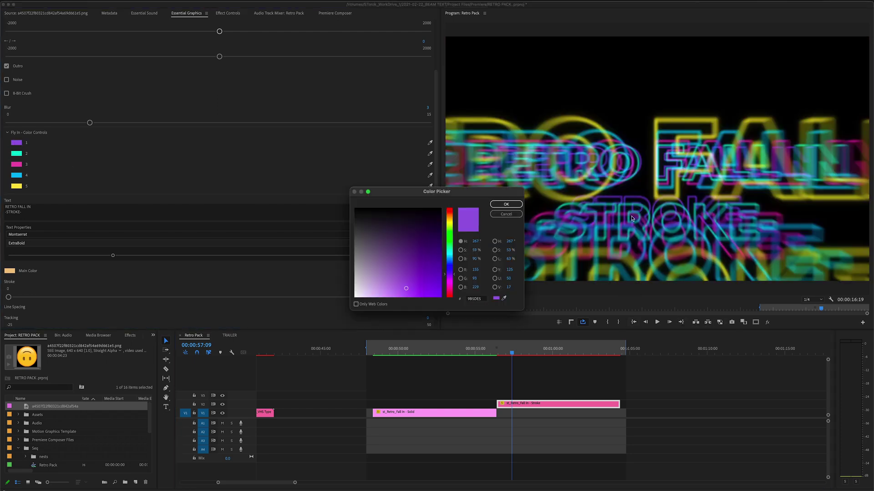
mouse_move(451, 286)
left_mouse_down()
mouse_move(451, 307)
mouse_move(443, 299)
left_mouse_up()
left_click(506, 205)
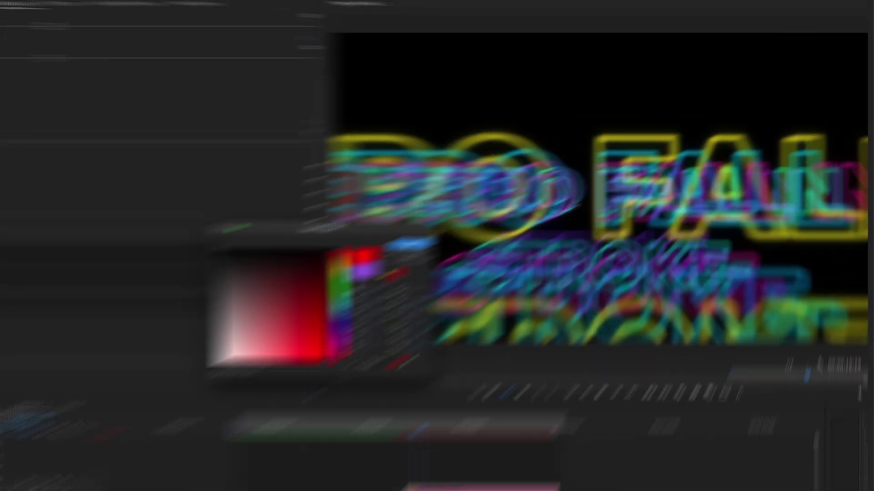
key("Return")
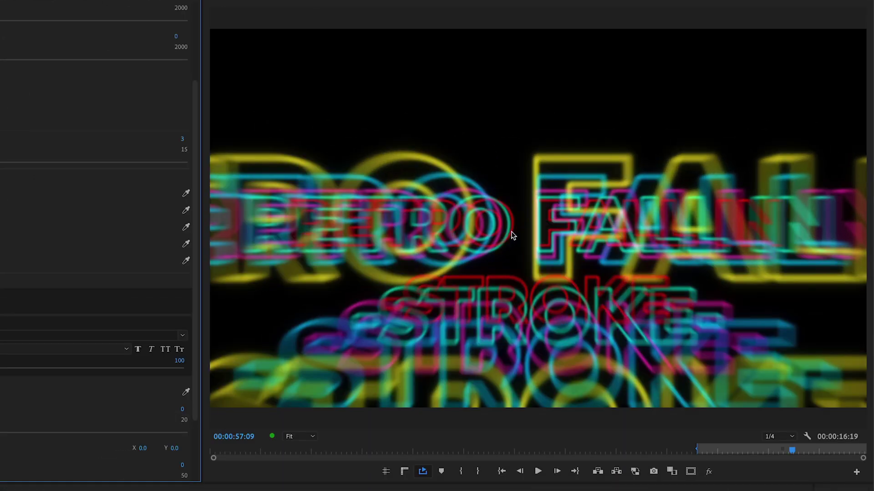
Change the Main Color of the Fall In - Stroke title to light green (82F39D).
scroll(190, 353, "down", 5)
left_click(40, 158)
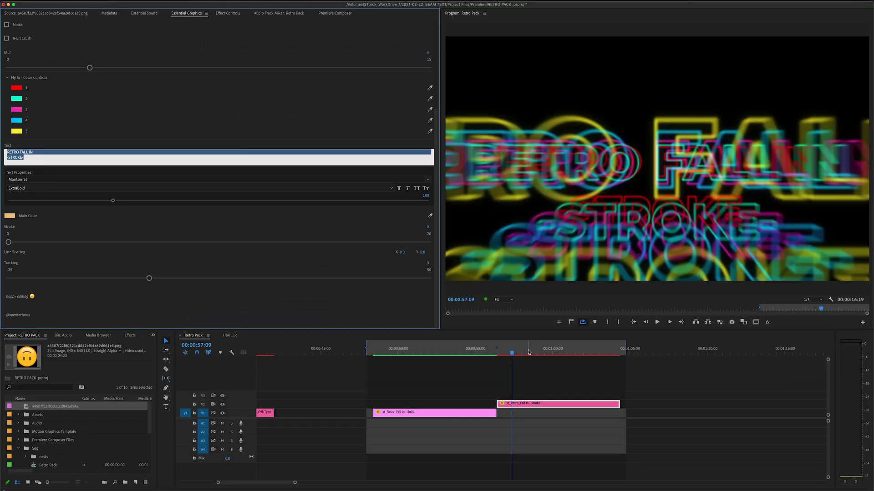
left_click_drag(528, 349, 543, 350)
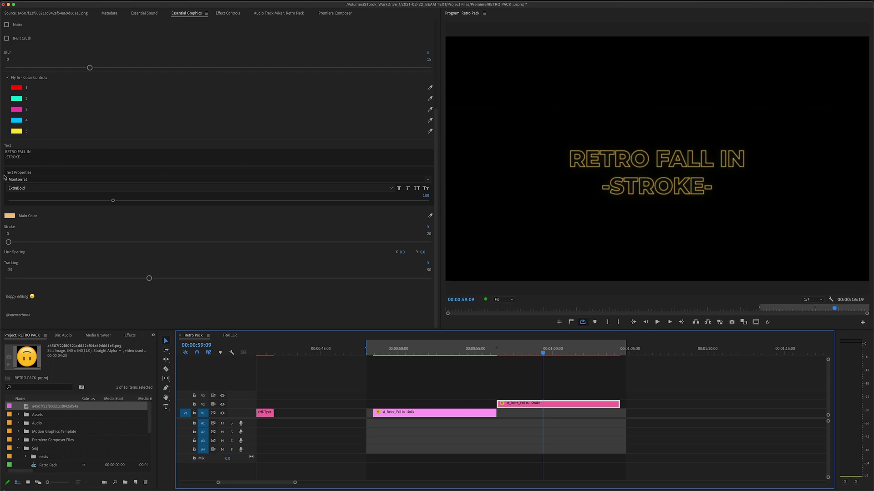
left_click(10, 217)
left_click(449, 241)
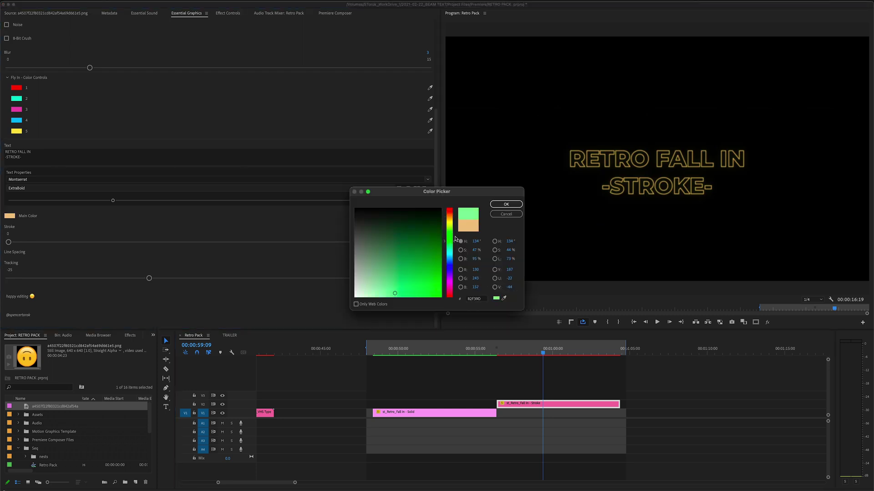
left_click(505, 204)
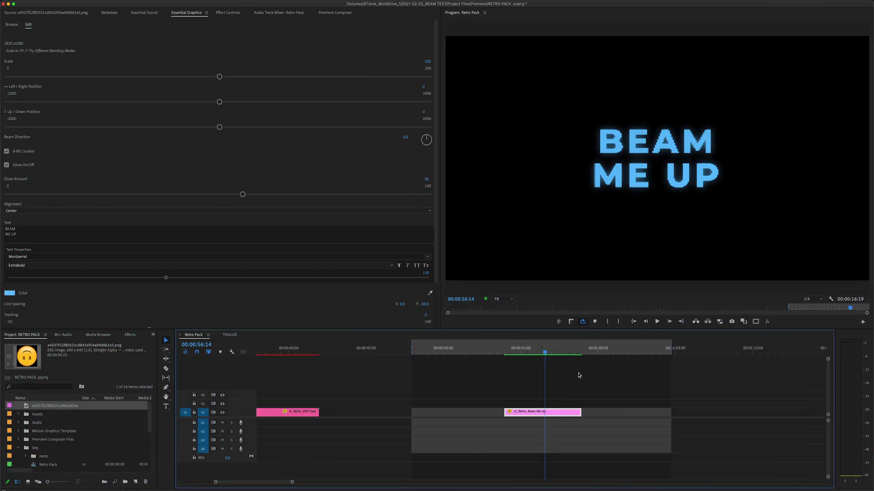
Preview the animation of the BEAM ME UP title and look through its editable settings.
left_click_drag(543, 353, 510, 355)
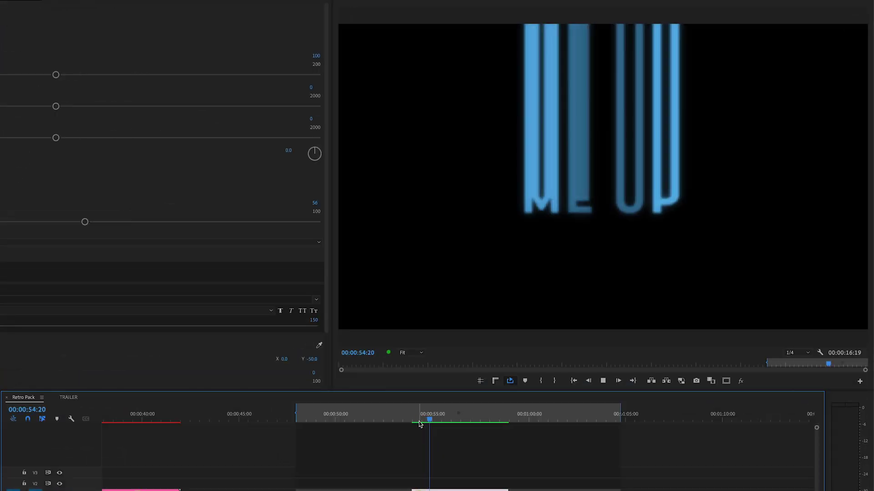
key("space")
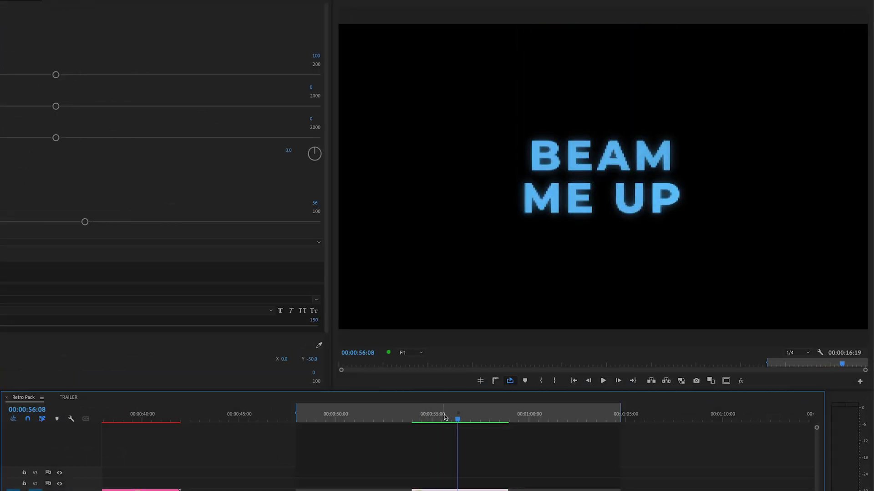
left_click(473, 418)
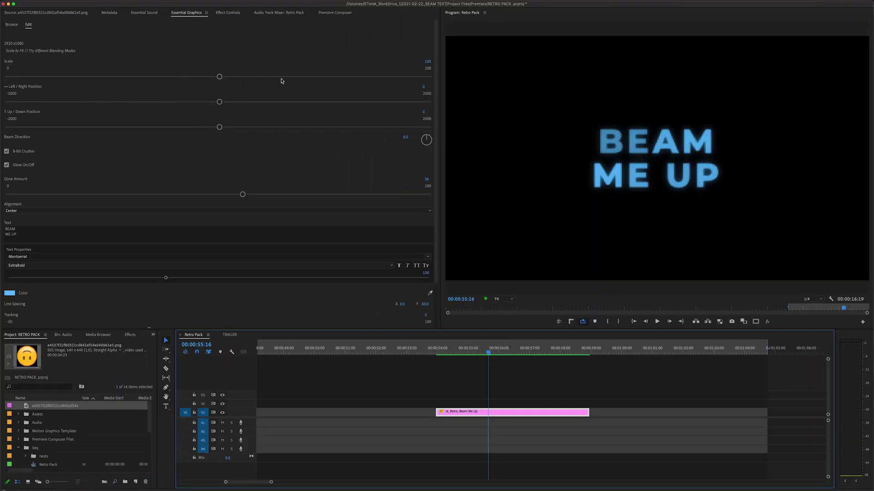
left_click_drag(435, 86, 436, 134)
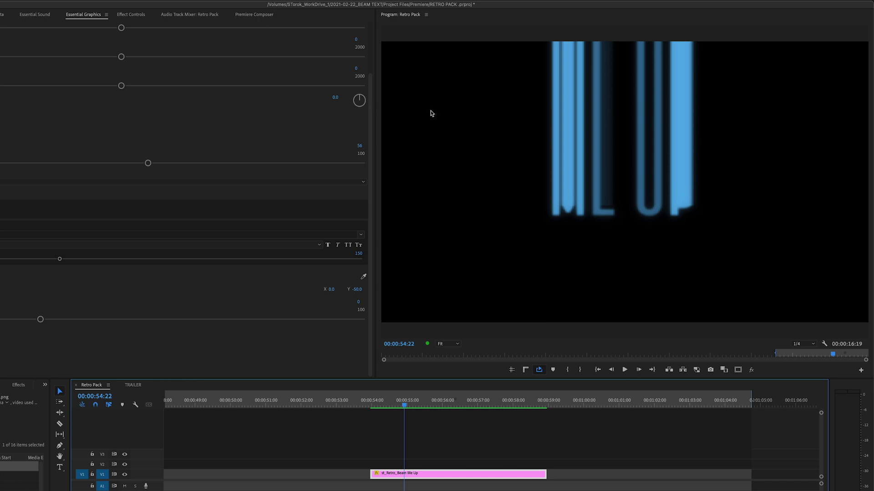
Try a Beam Direction of 45° on the BEAM ME UP title, settle on 90° and check it in playback.
left_click(341, 97)
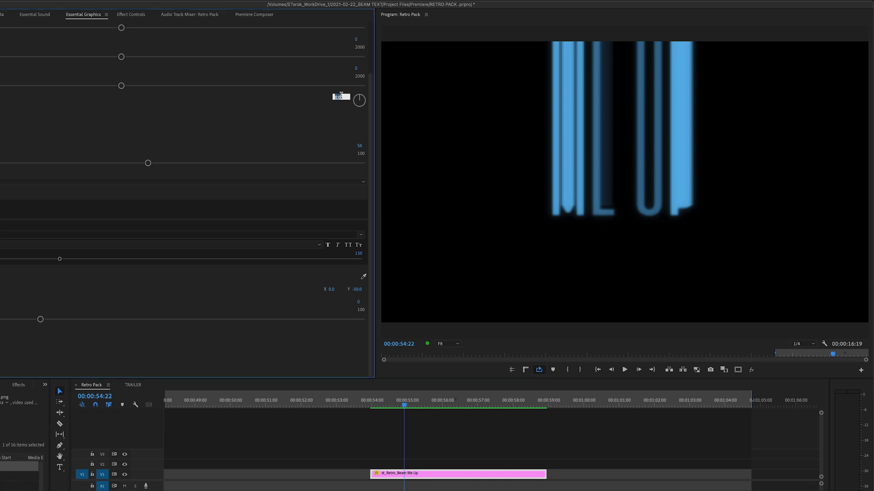
type("45")
key("Return")
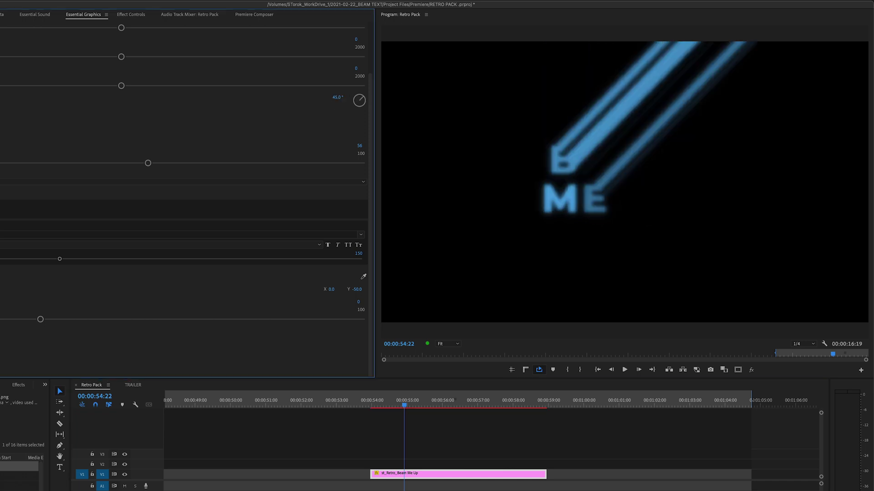
left_click(337, 97)
type("90")
key("Return")
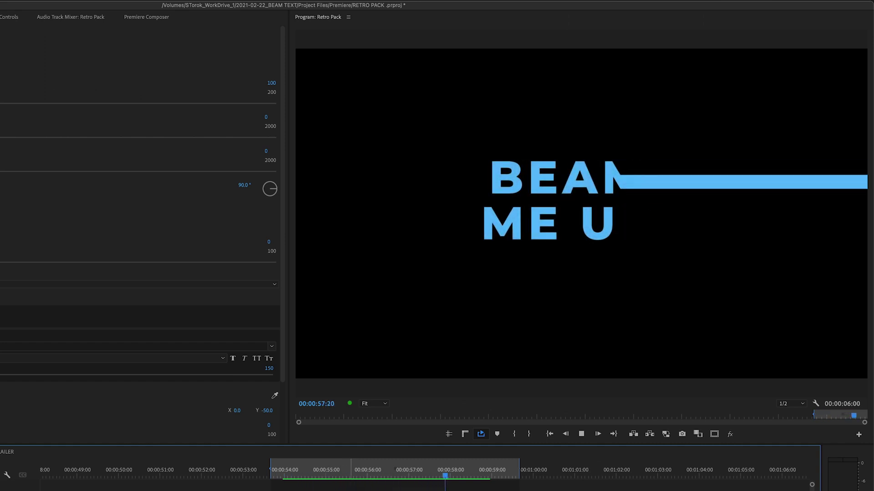
key("space")
left_click(384, 474)
scroll(274, 359, "down", 3)
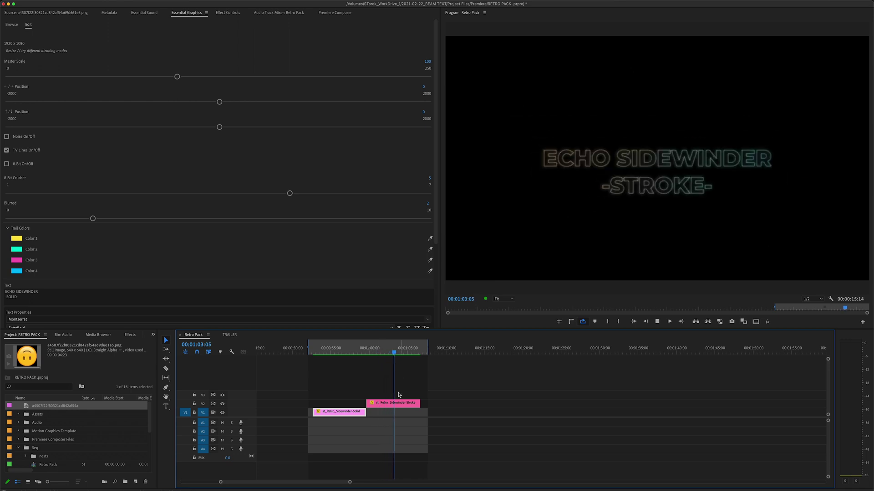
Try the 8-Bit Crusher at 1 on the st_Retro_Sidewinder-Solid title, set it to 4 and turn 8-Bit off.
key("space")
left_click_drag(396, 353, 343, 353)
left_click(437, 163)
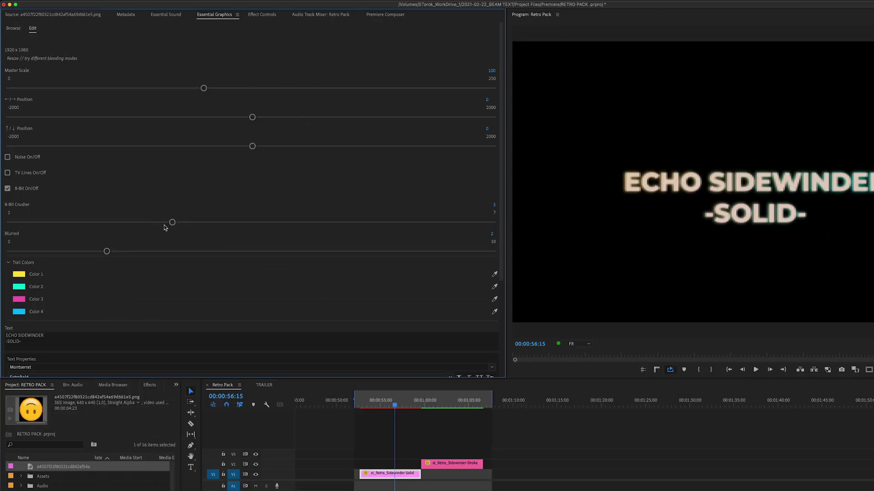
left_click_drag(172, 222, 2, 232)
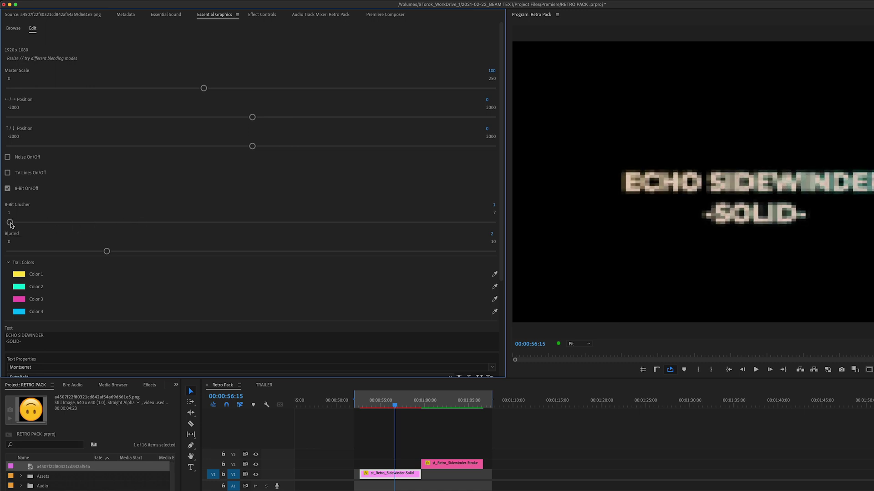
left_click_drag(9, 222, 258, 223)
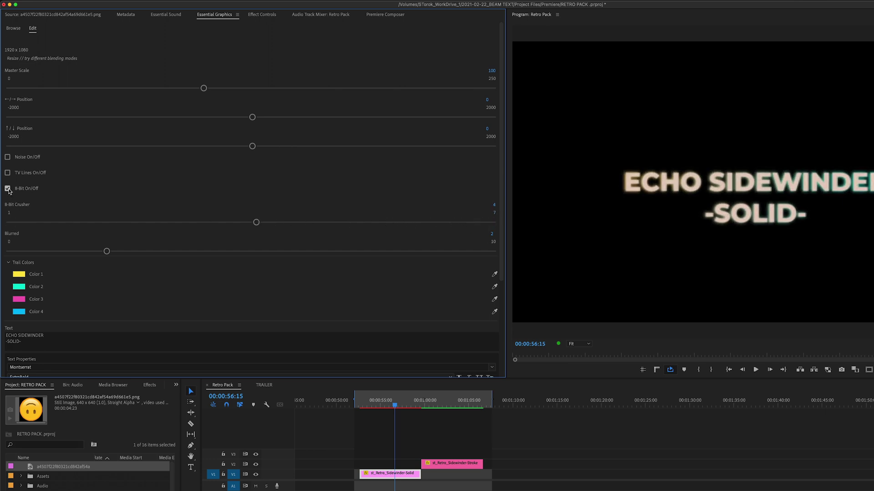
left_click(8, 189)
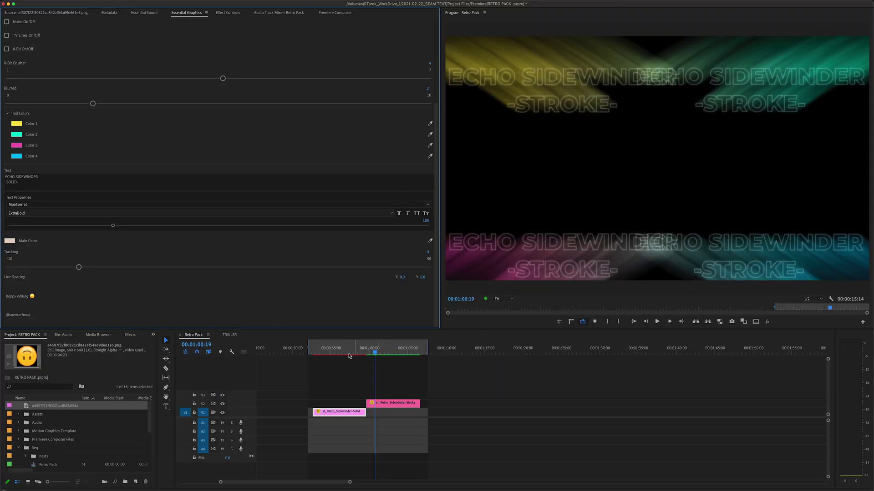
left_click_drag(348, 350, 339, 319)
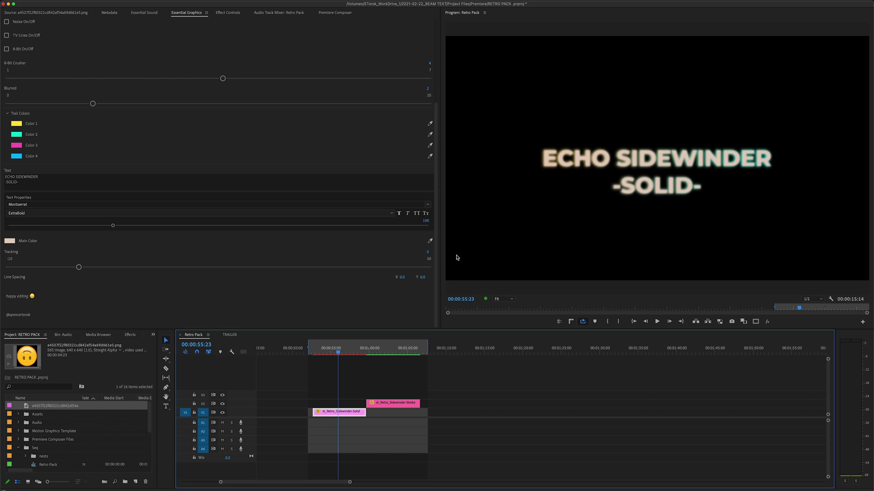
Delete both Sidewinder clips from the sequence and move the st_Retro_VHS Type clip into the marked in-to-out range.
left_click_drag(403, 382, 317, 417)
key("Delete")
key("minus")
key("minus")
key("equal")
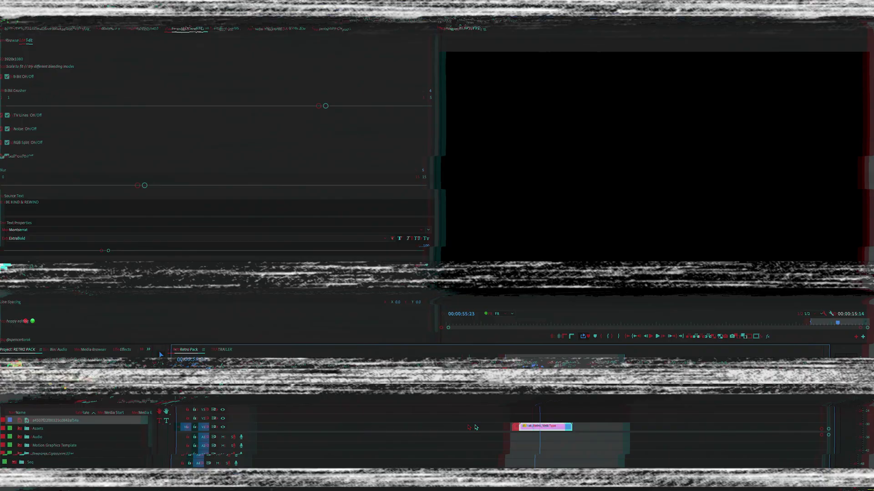
key("equal")
scroll(527, 391, "right", 4)
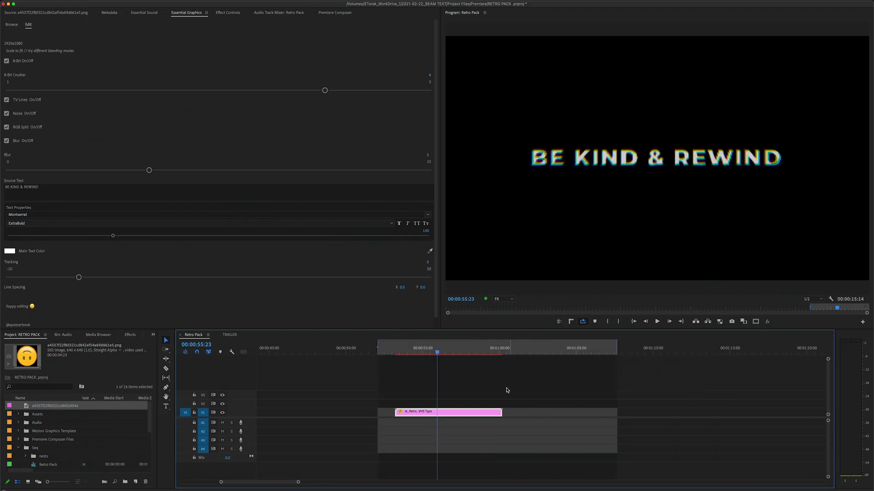
key("equal")
scroll(500, 387, "down", 3)
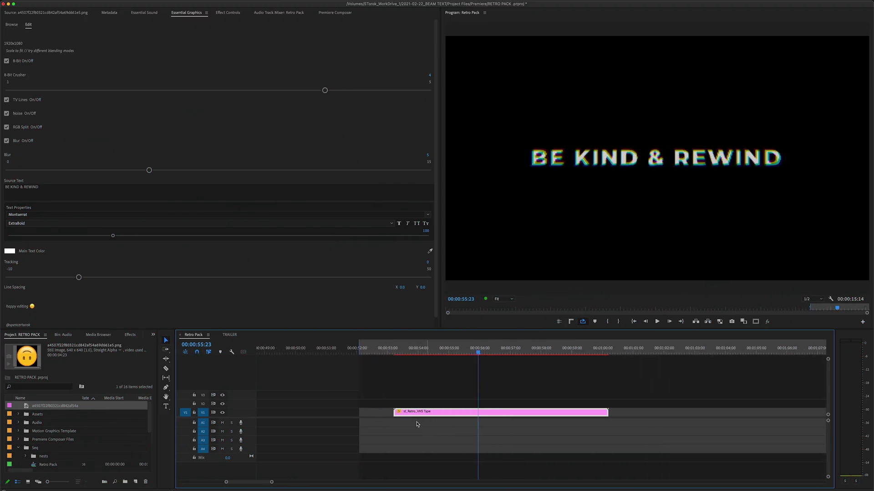
key("minus")
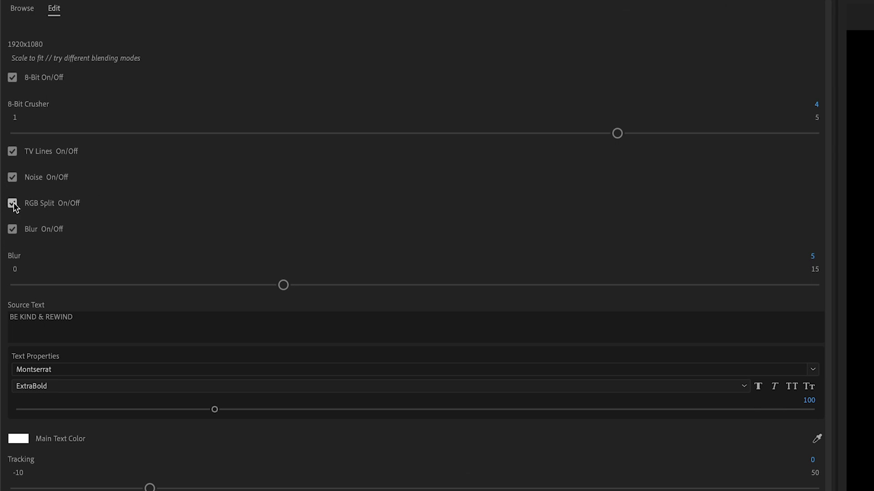
Try the BE KIND & REWIND title without RGB Split and without Blur.
left_click(12, 203)
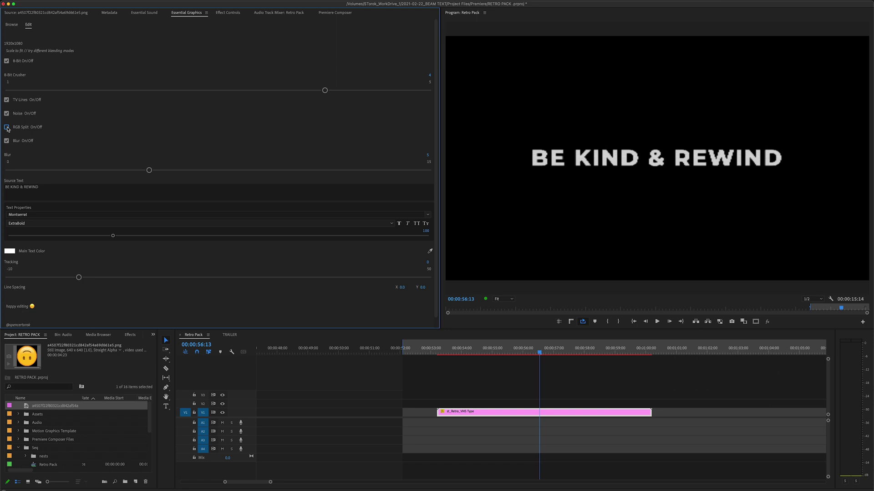
left_click(7, 127)
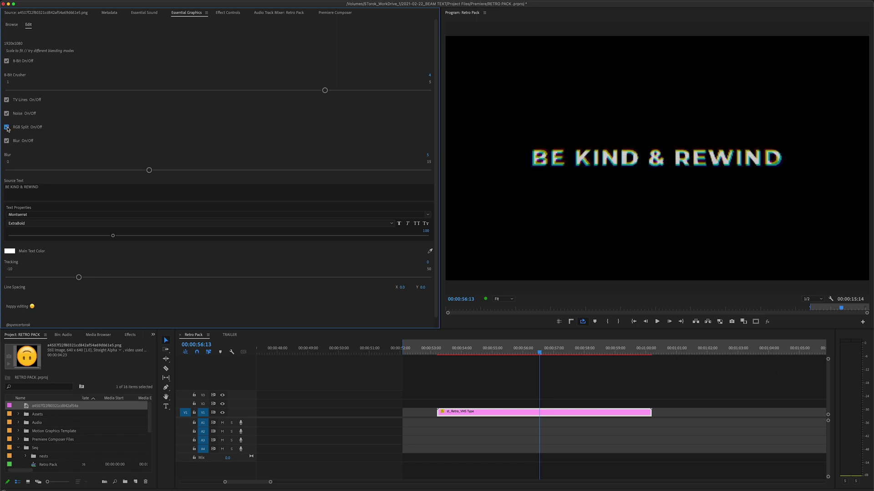
left_click(6, 141)
left_click(7, 128)
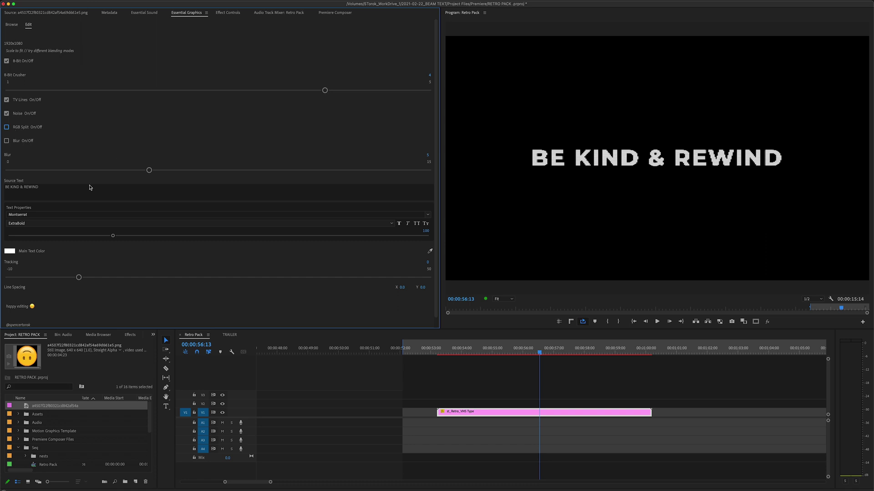
left_click(7, 127)
left_click(7, 141)
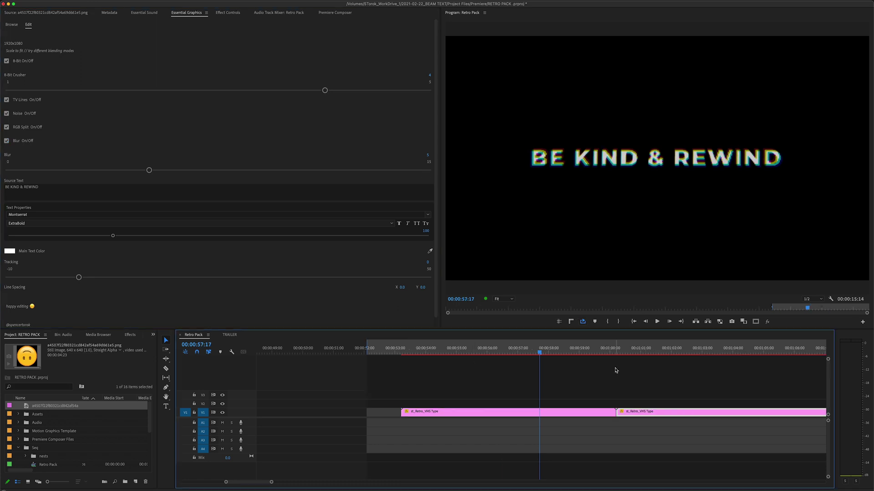
Duplicate the st_Retro_VHS Type clip directly after the original and render the video previews.
scroll(616, 371, "right", 3)
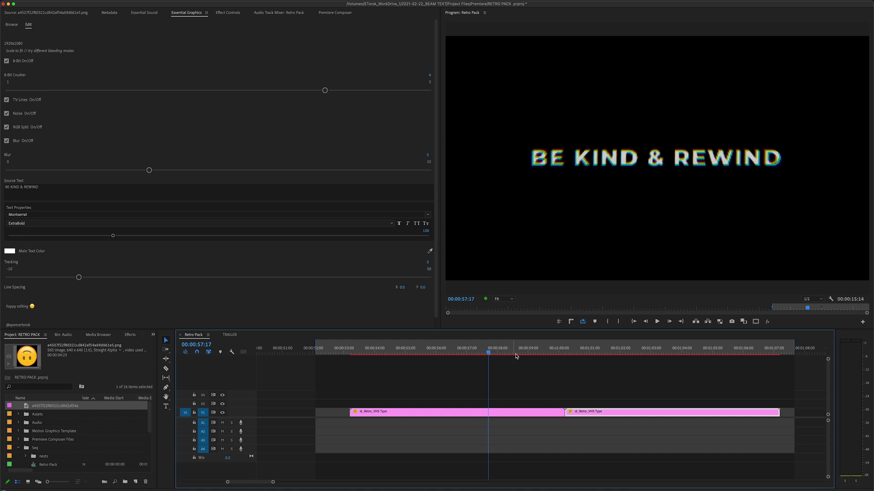
left_click(594, 351)
left_click(609, 399)
left_click(600, 413)
key("Return")
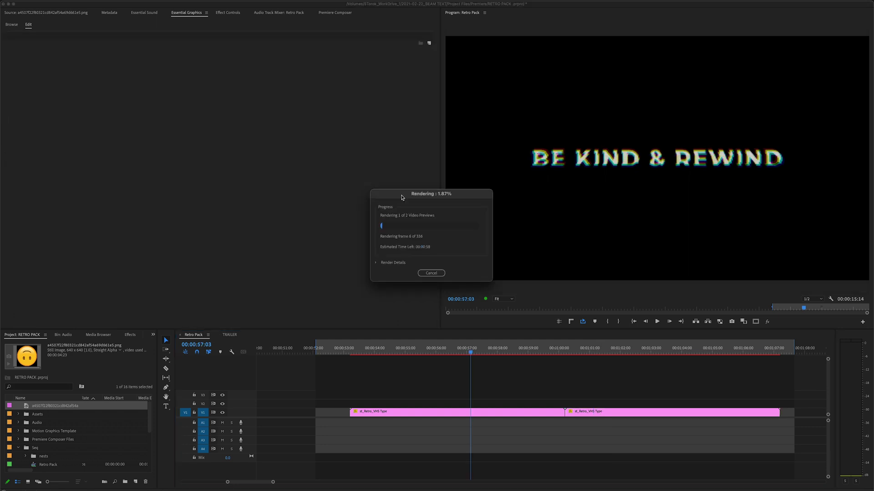